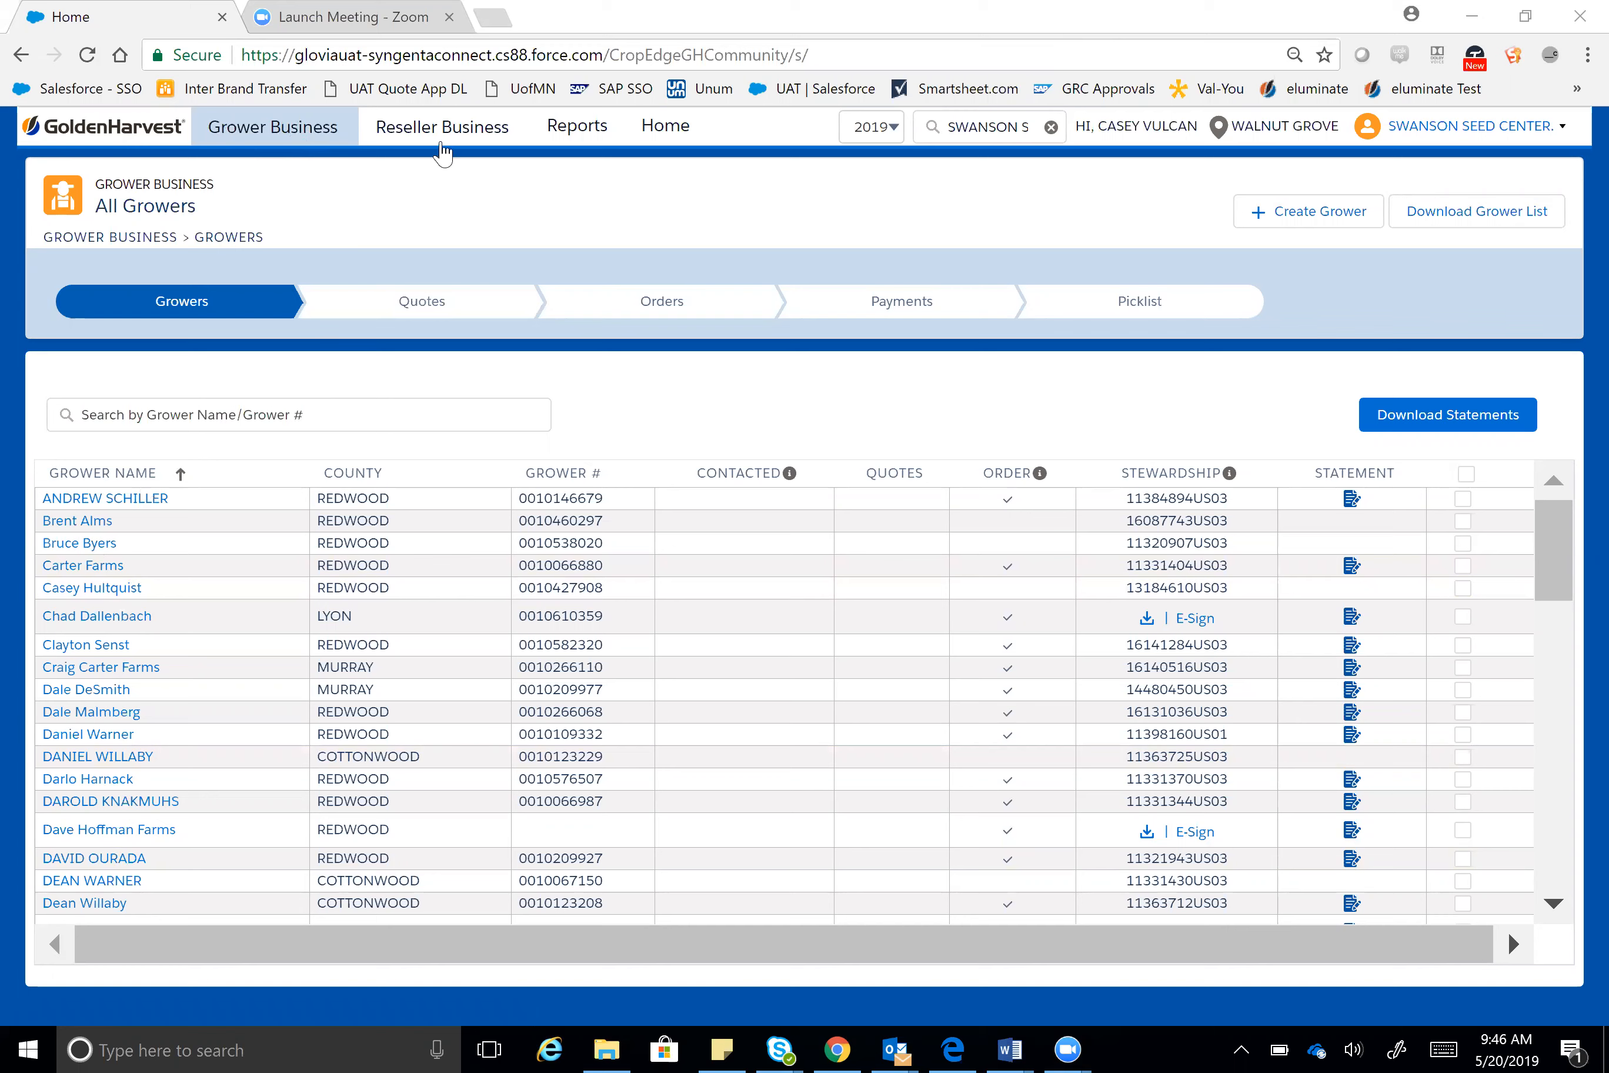
Start a new return request from the Return section of Reseller Business
left_click(434, 136)
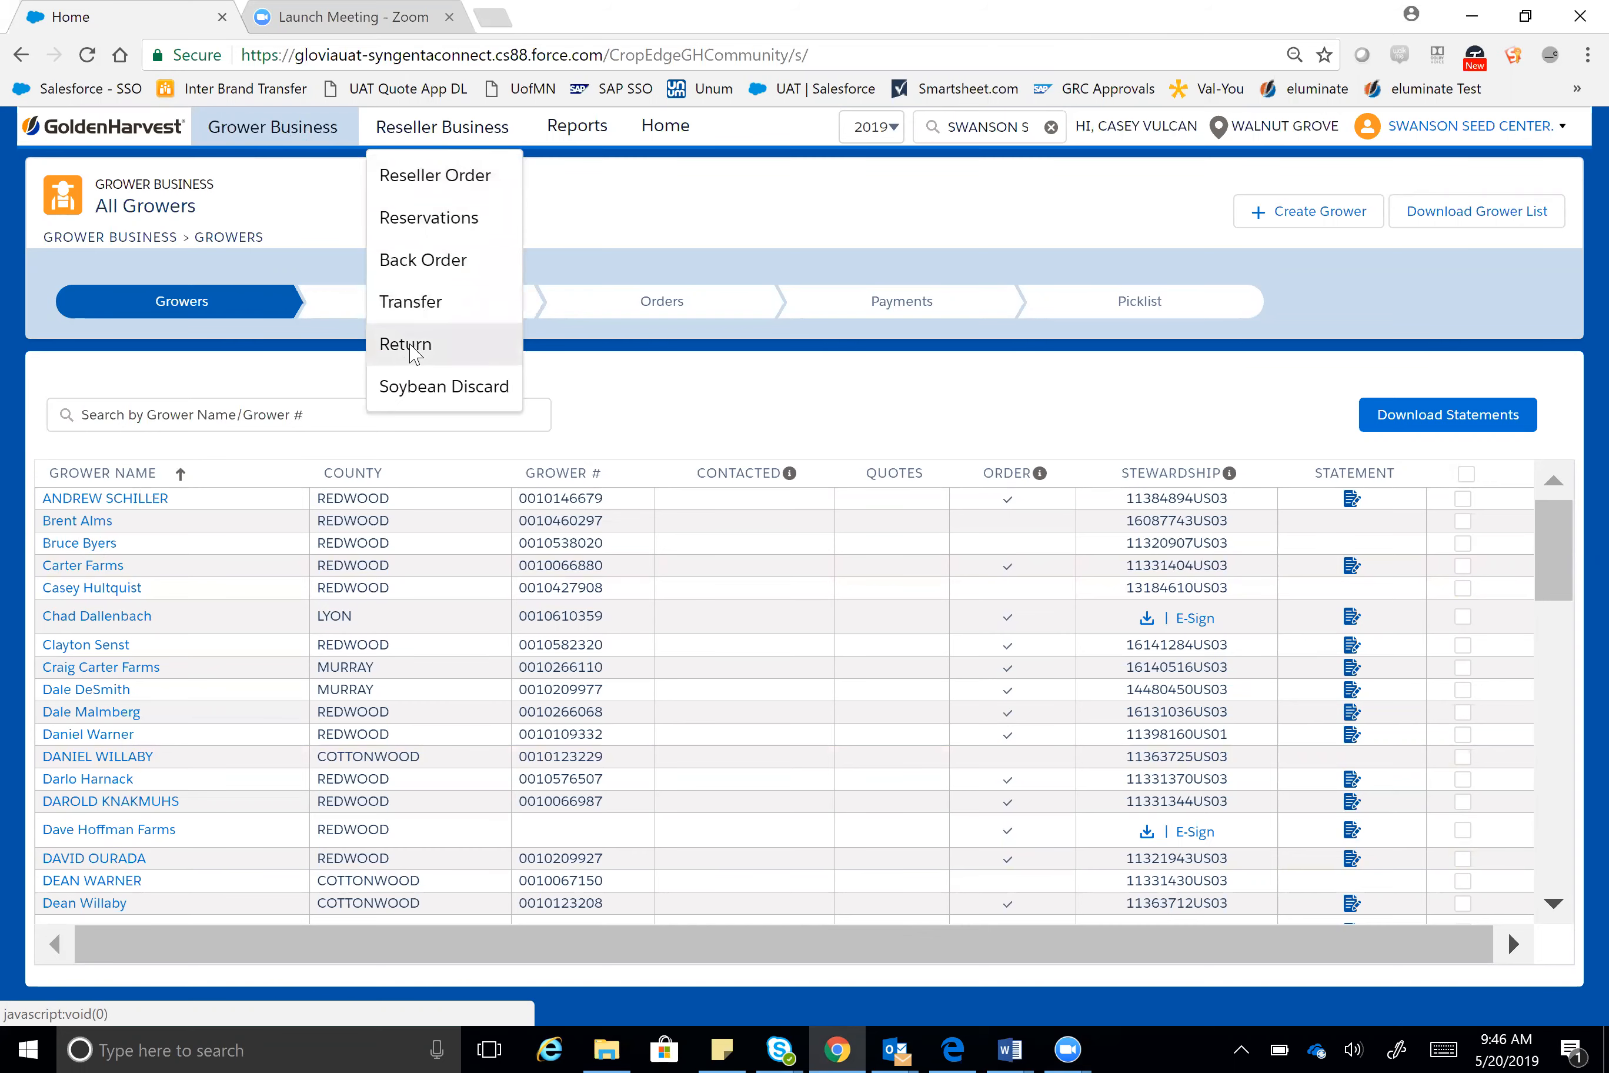
left_click(415, 353)
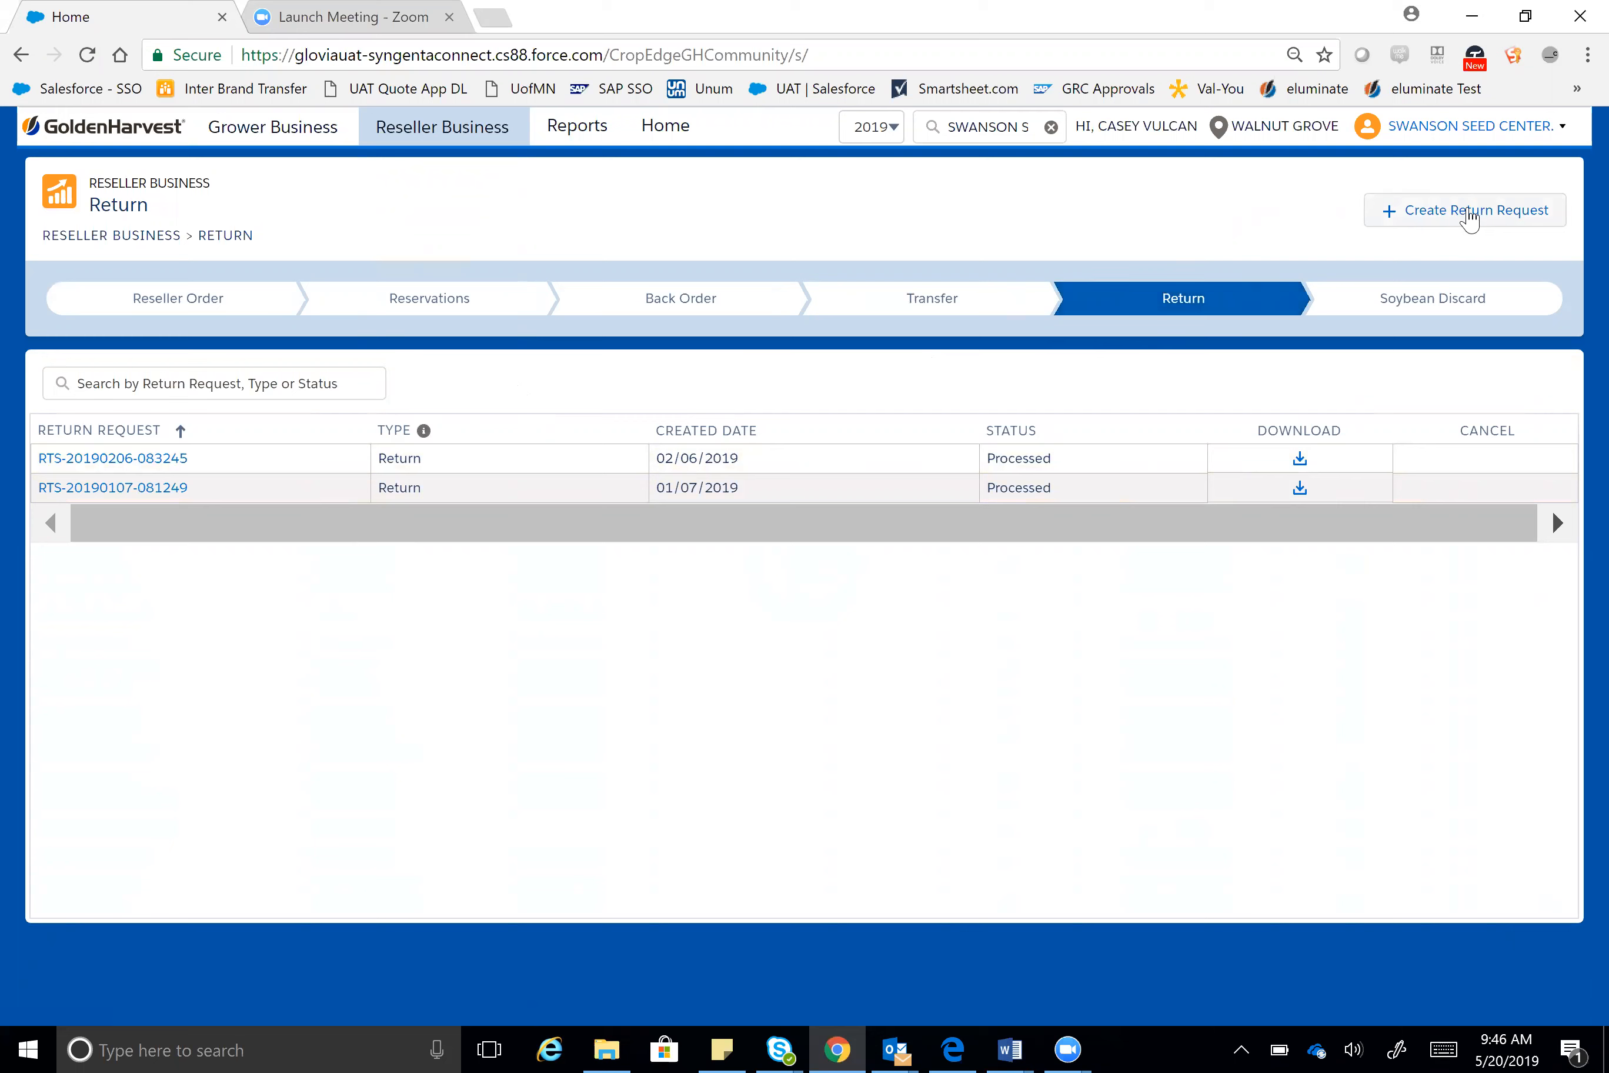
left_click(1468, 217)
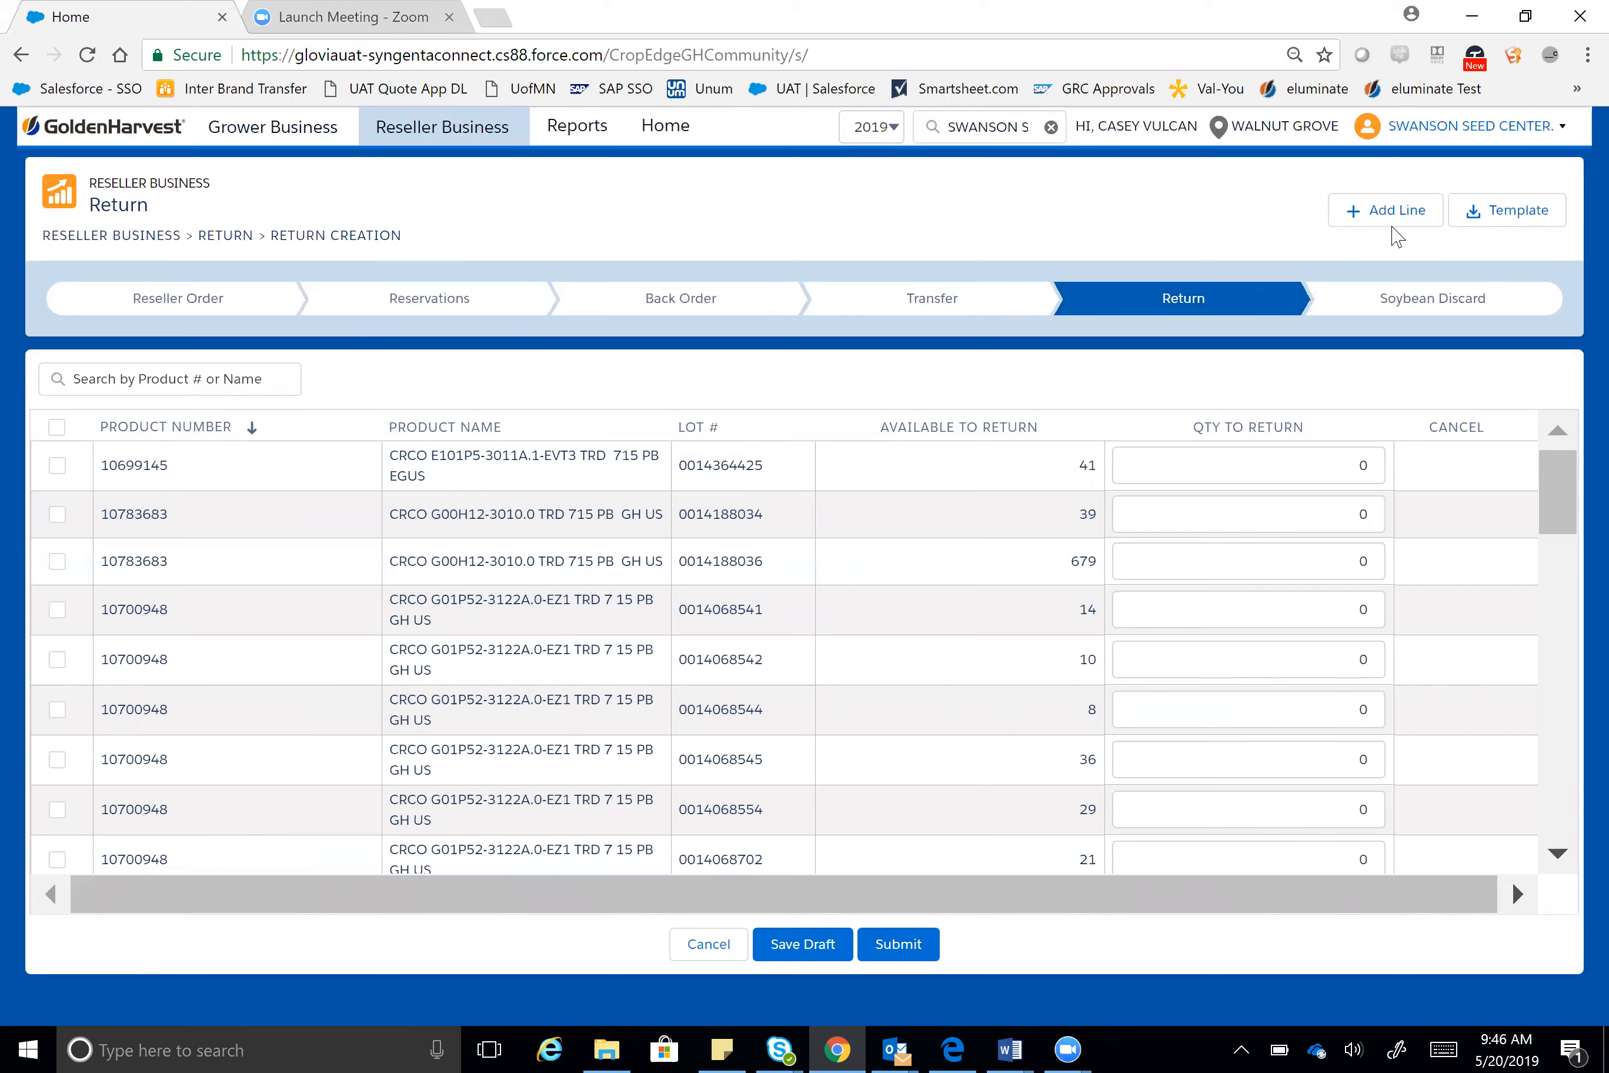
Open the return template document, review its product and quantity columns, and close it
left_click(1495, 216)
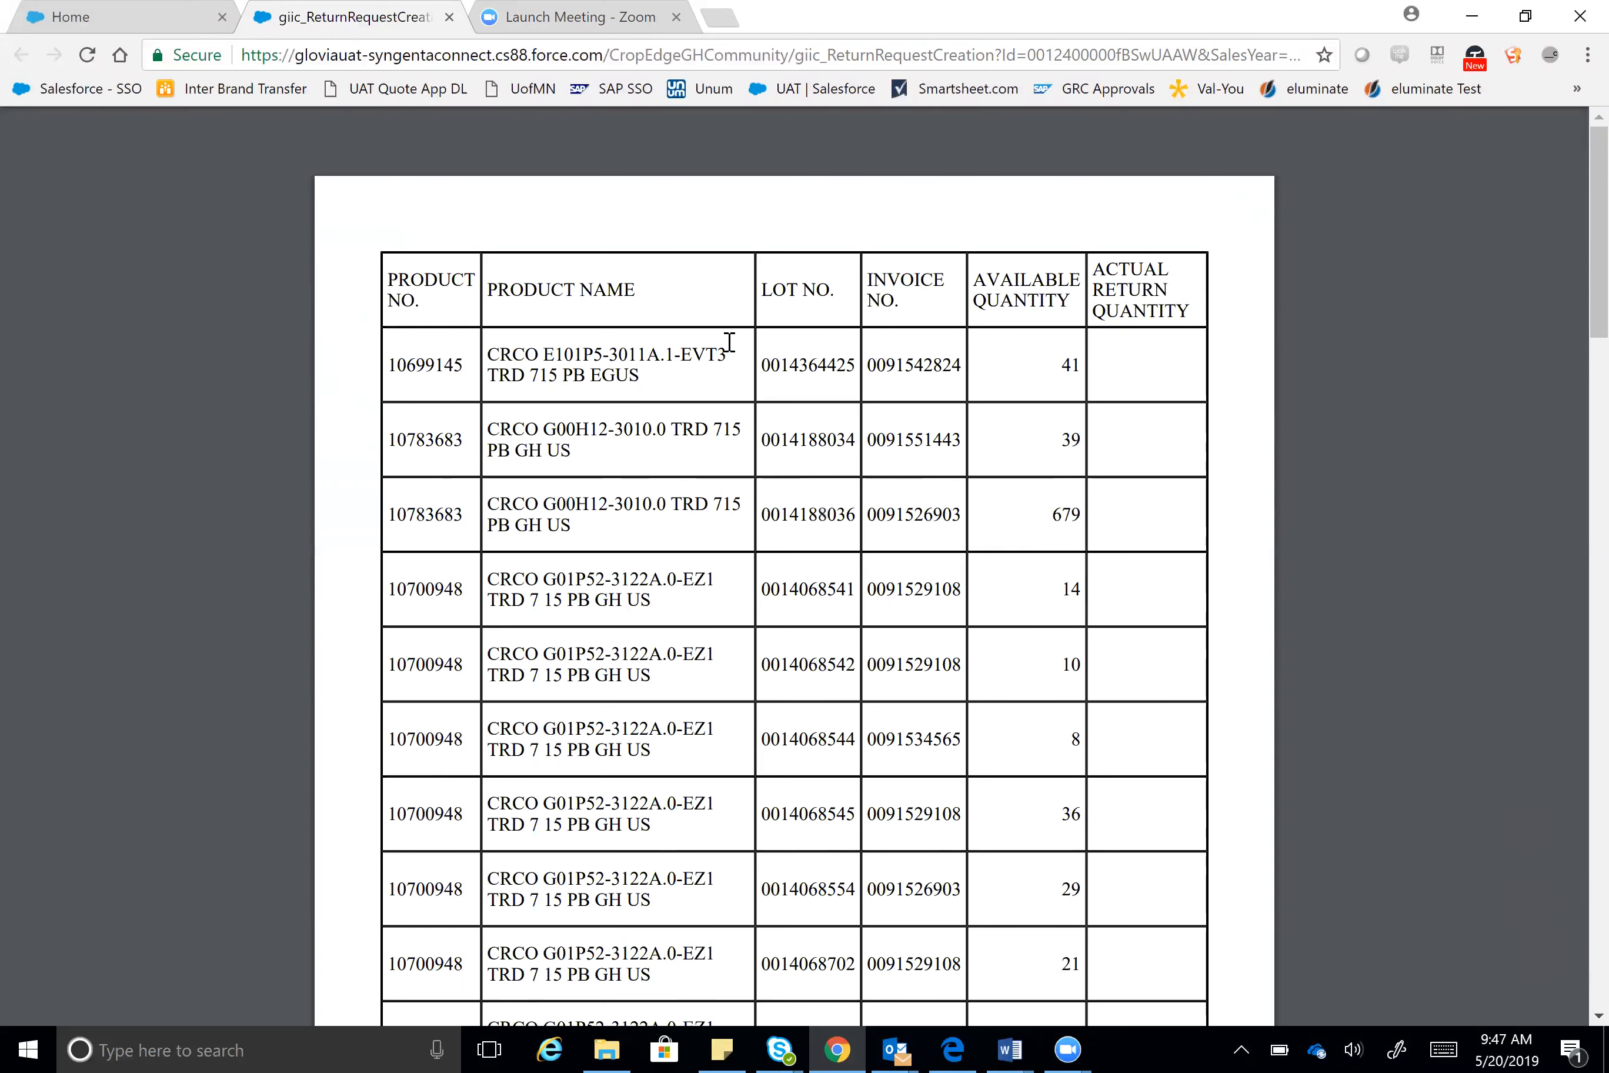
scroll(683, 603, "down", 5)
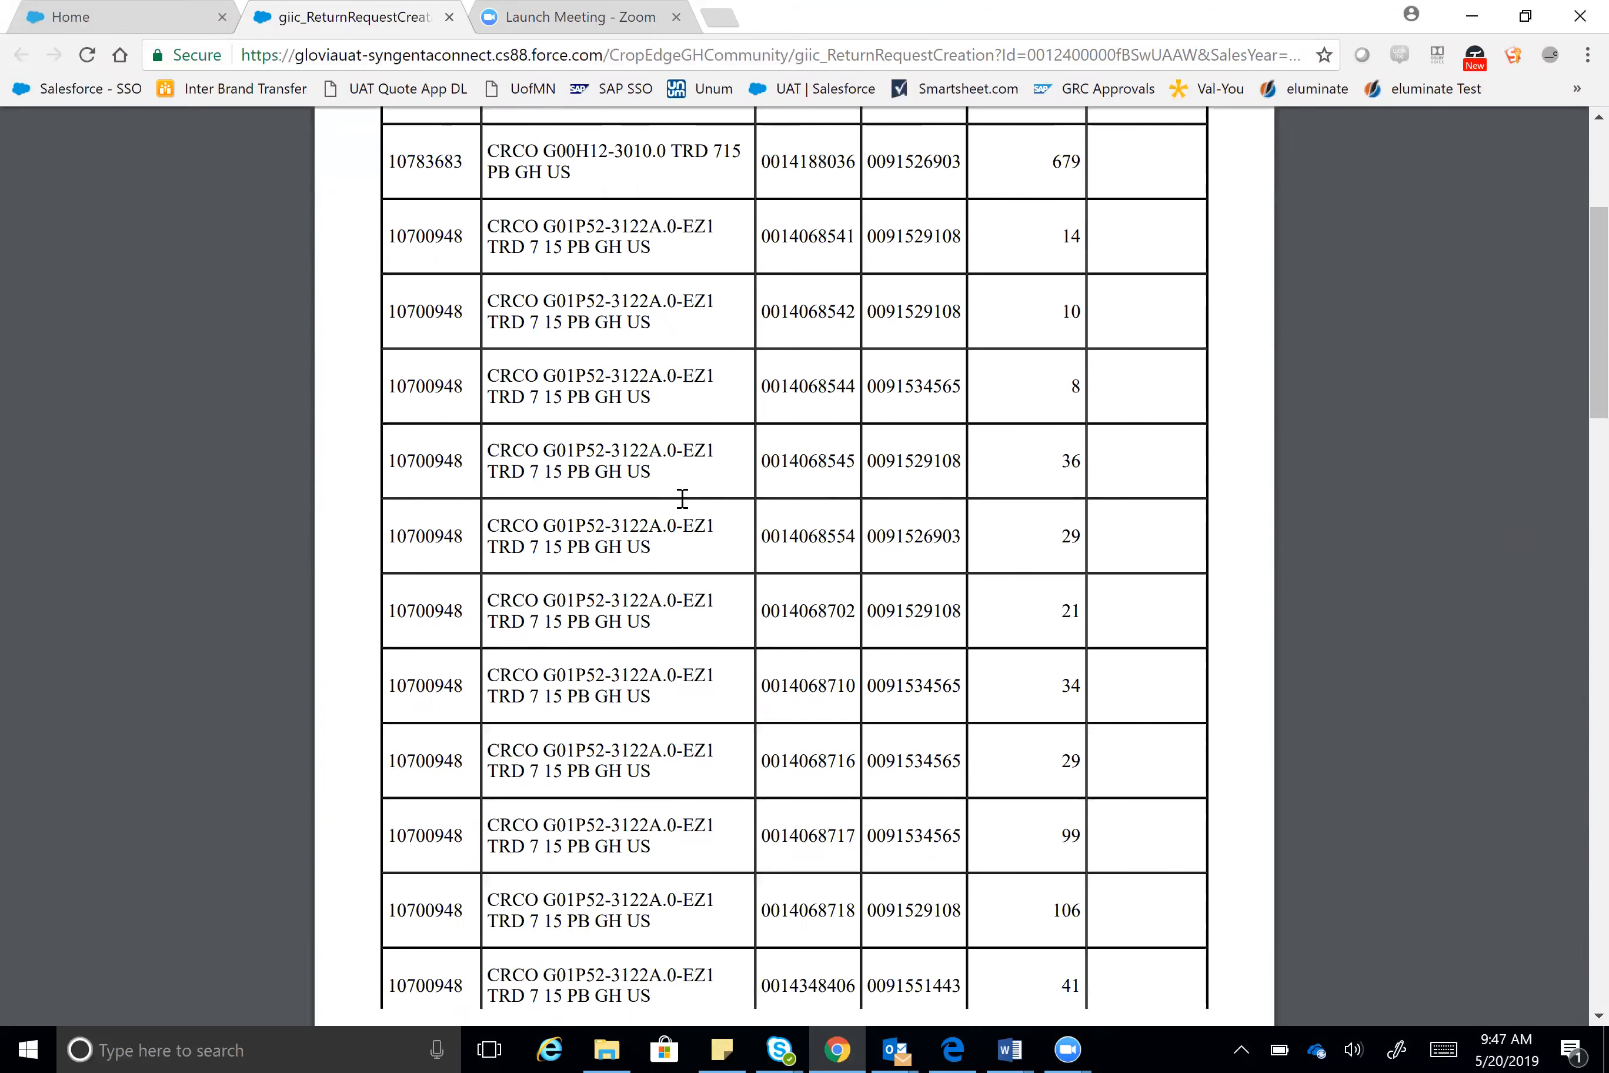
scroll(683, 498, "up", 5)
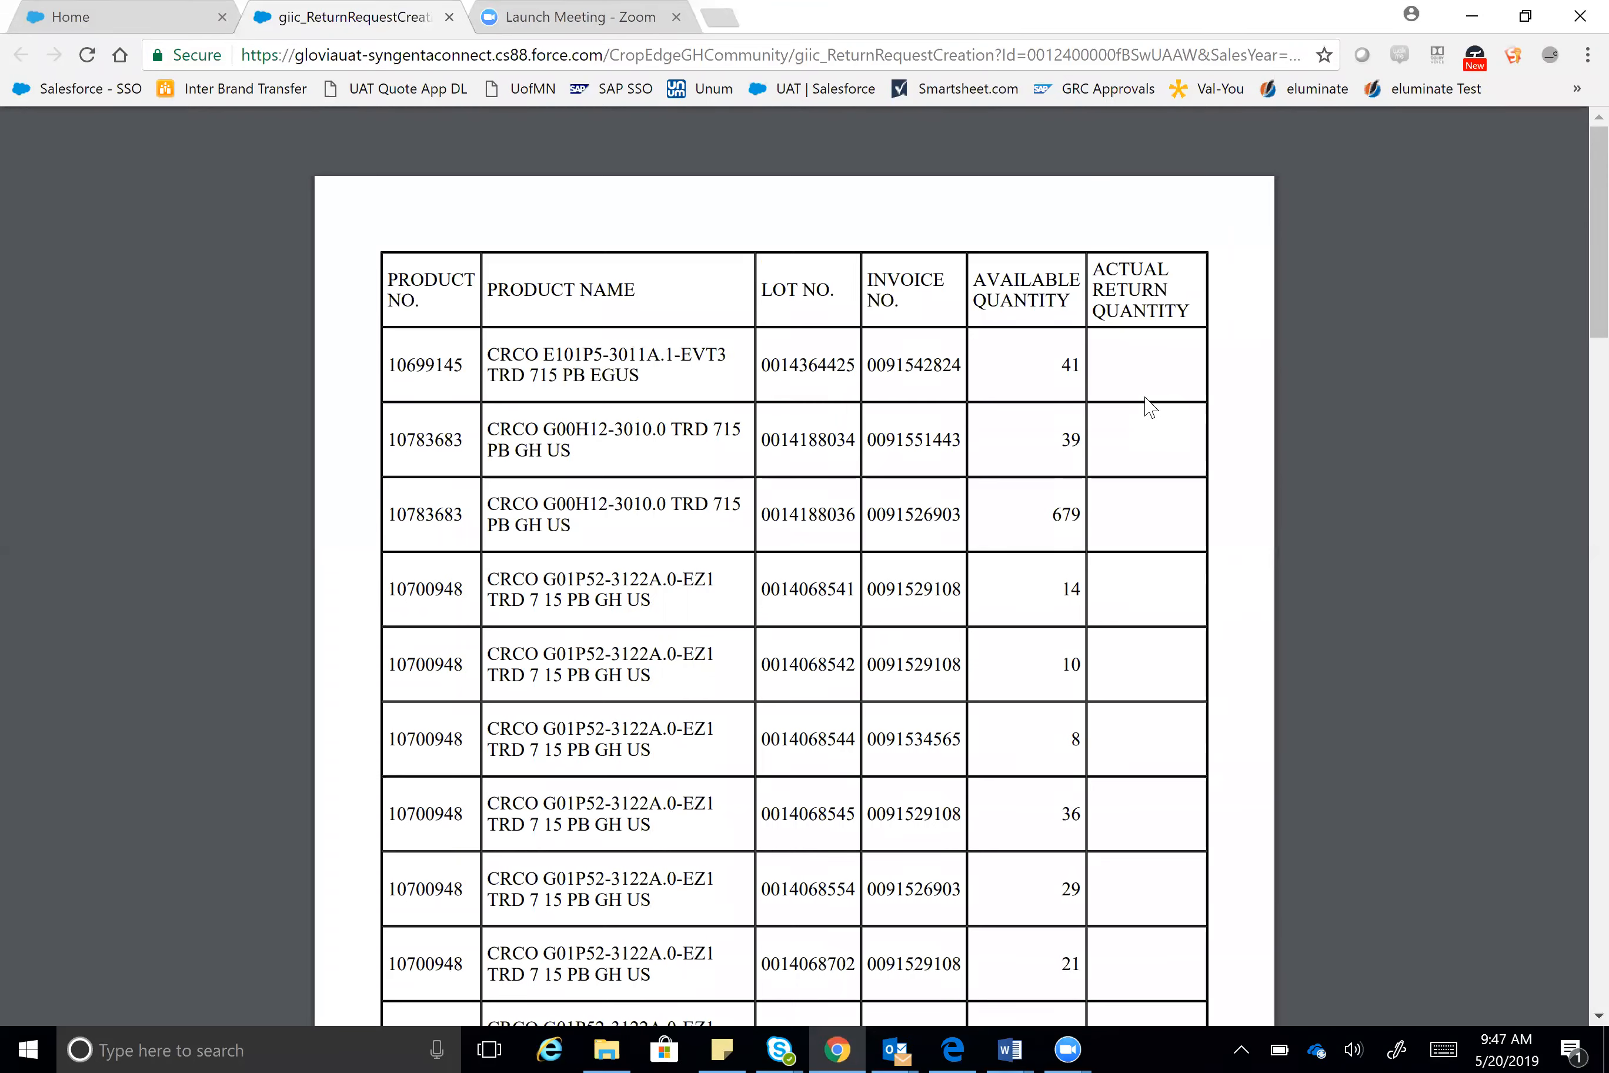
mouse_move(1387, 181)
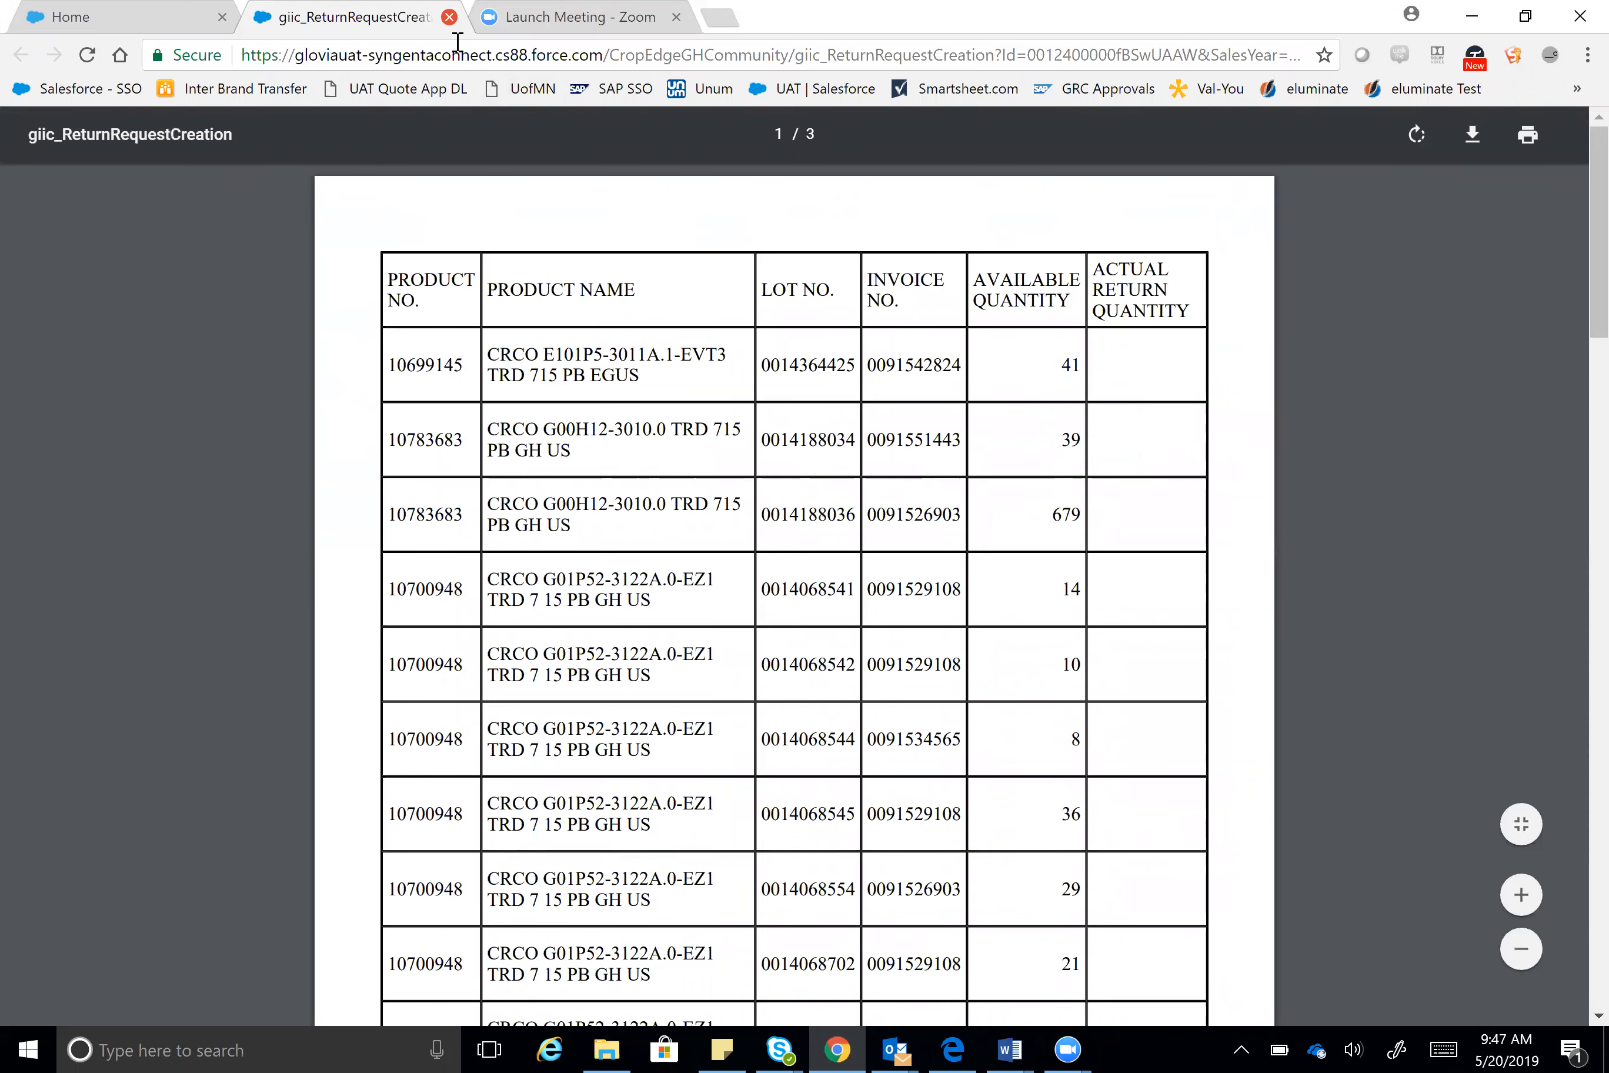
key("ctrl+w")
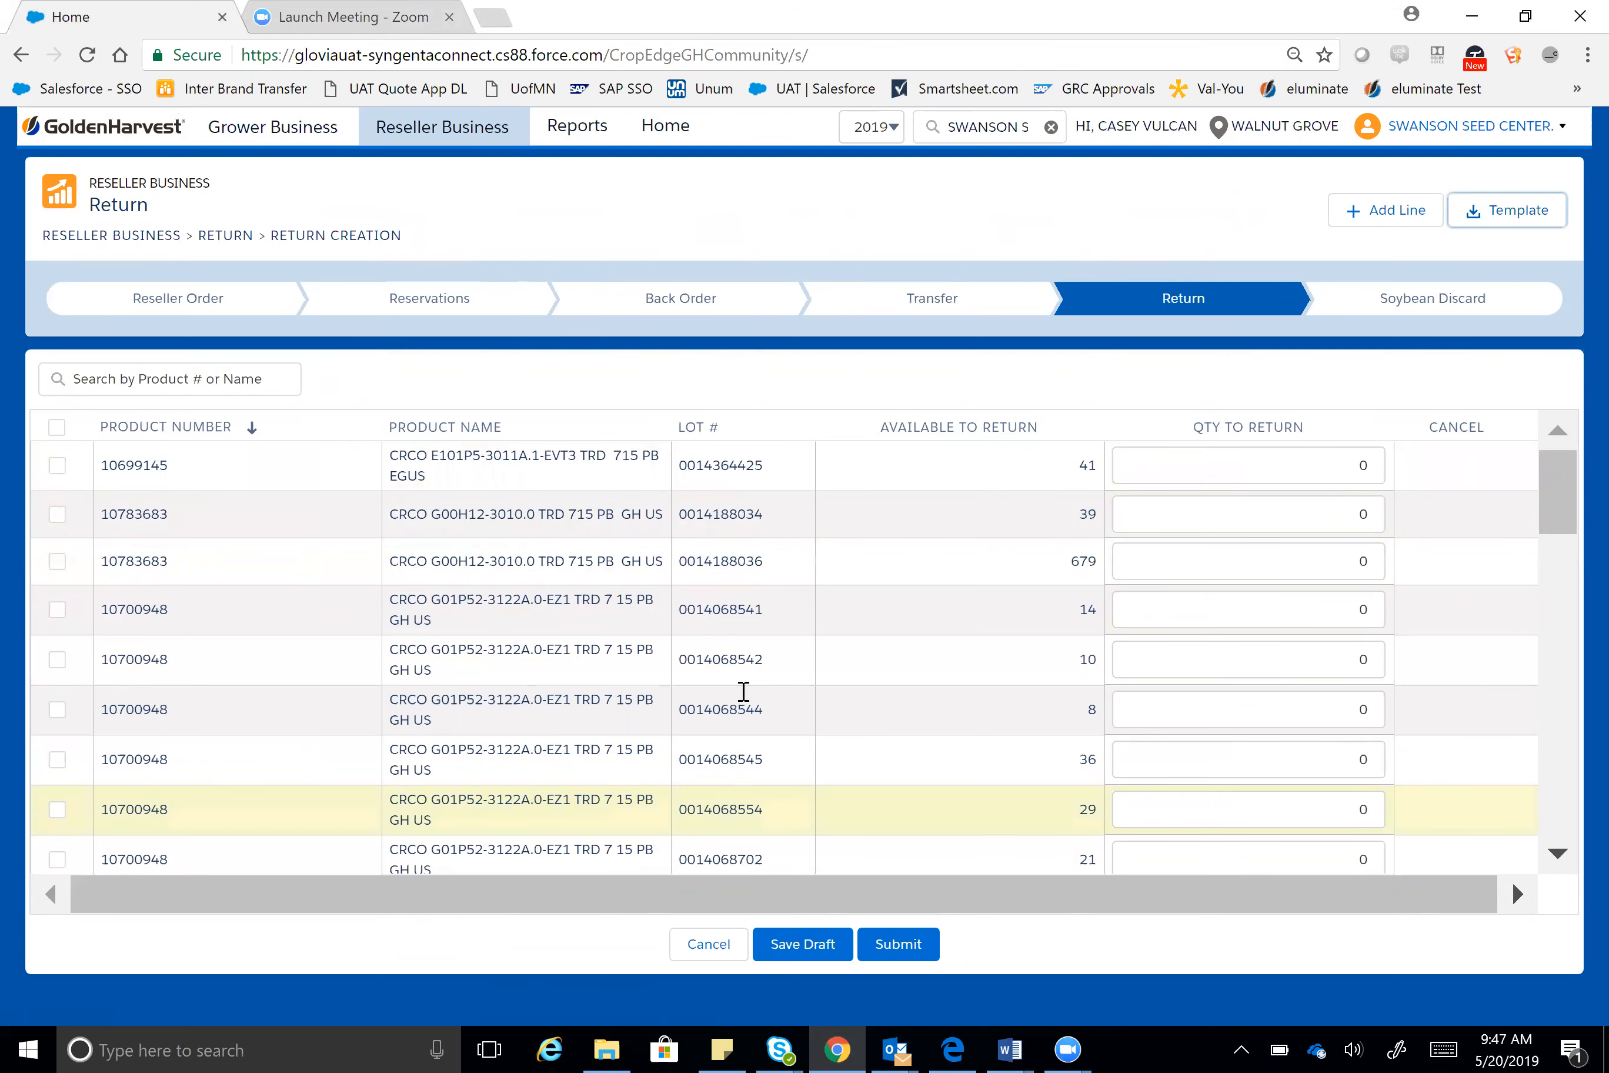
Search the list of returnable products for G01P52, and clear the search to restore the full list
scroll(1566, 558, "down", 1)
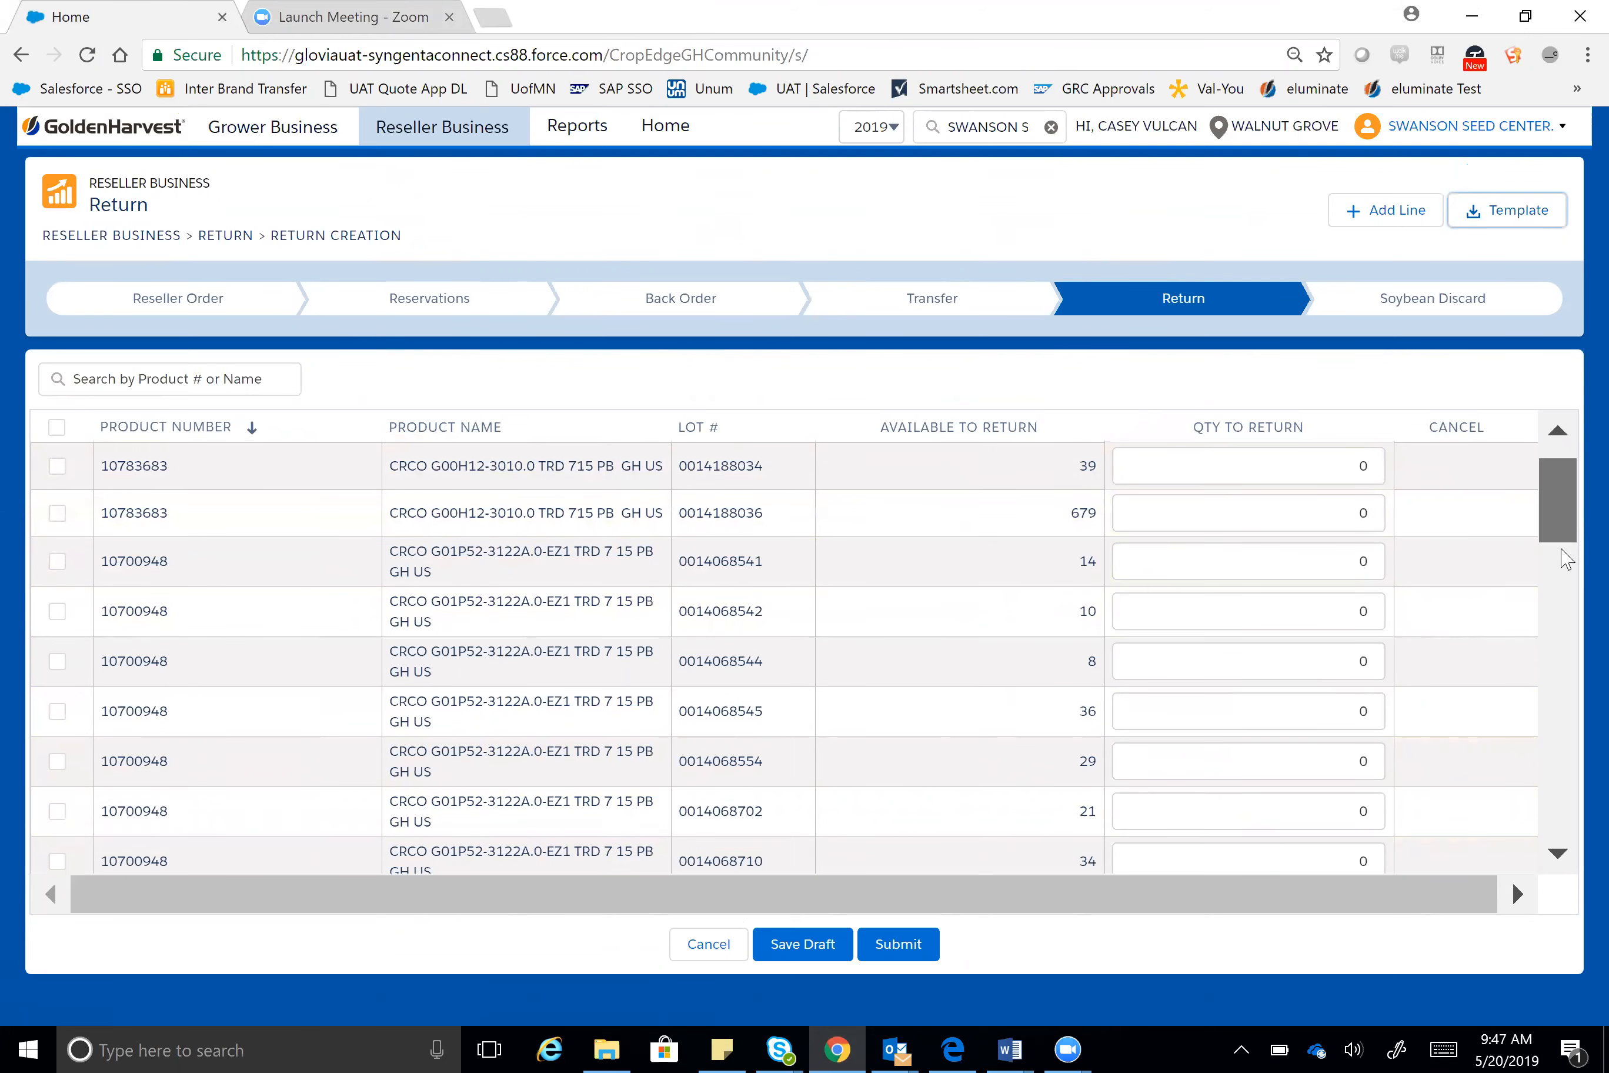
scroll(1566, 558, "down", 15)
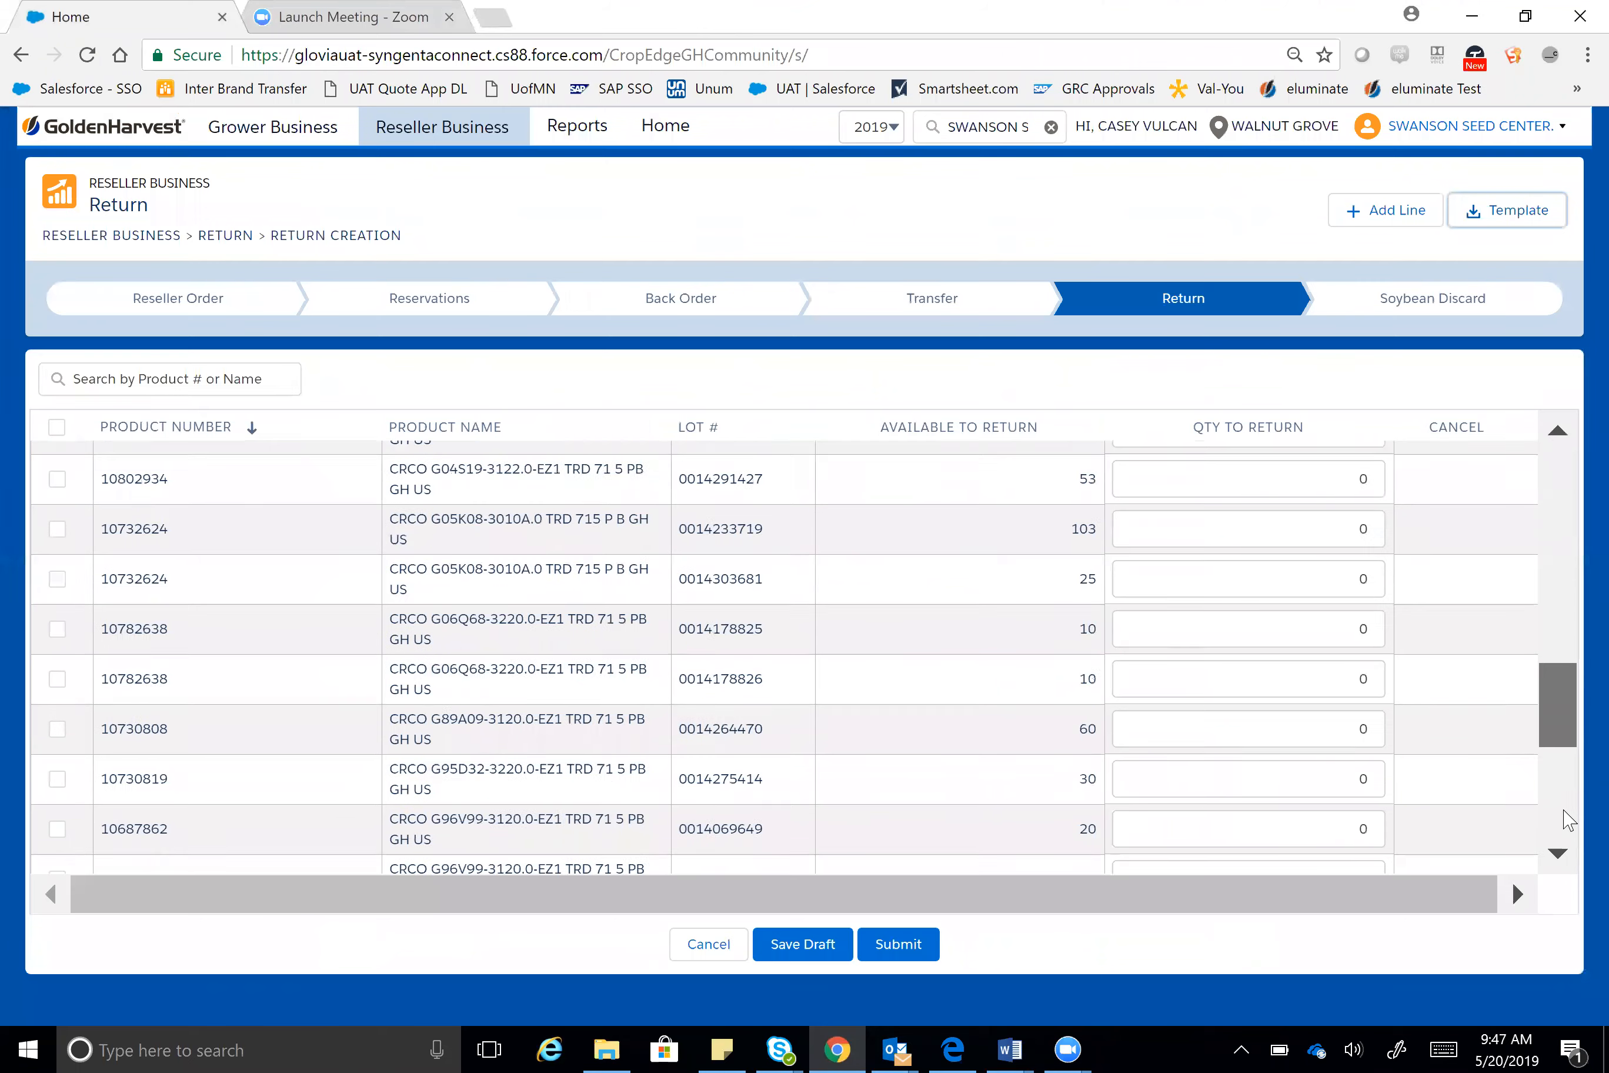
scroll(1551, 746, "down", 5)
scroll(1545, 493, "up", 10)
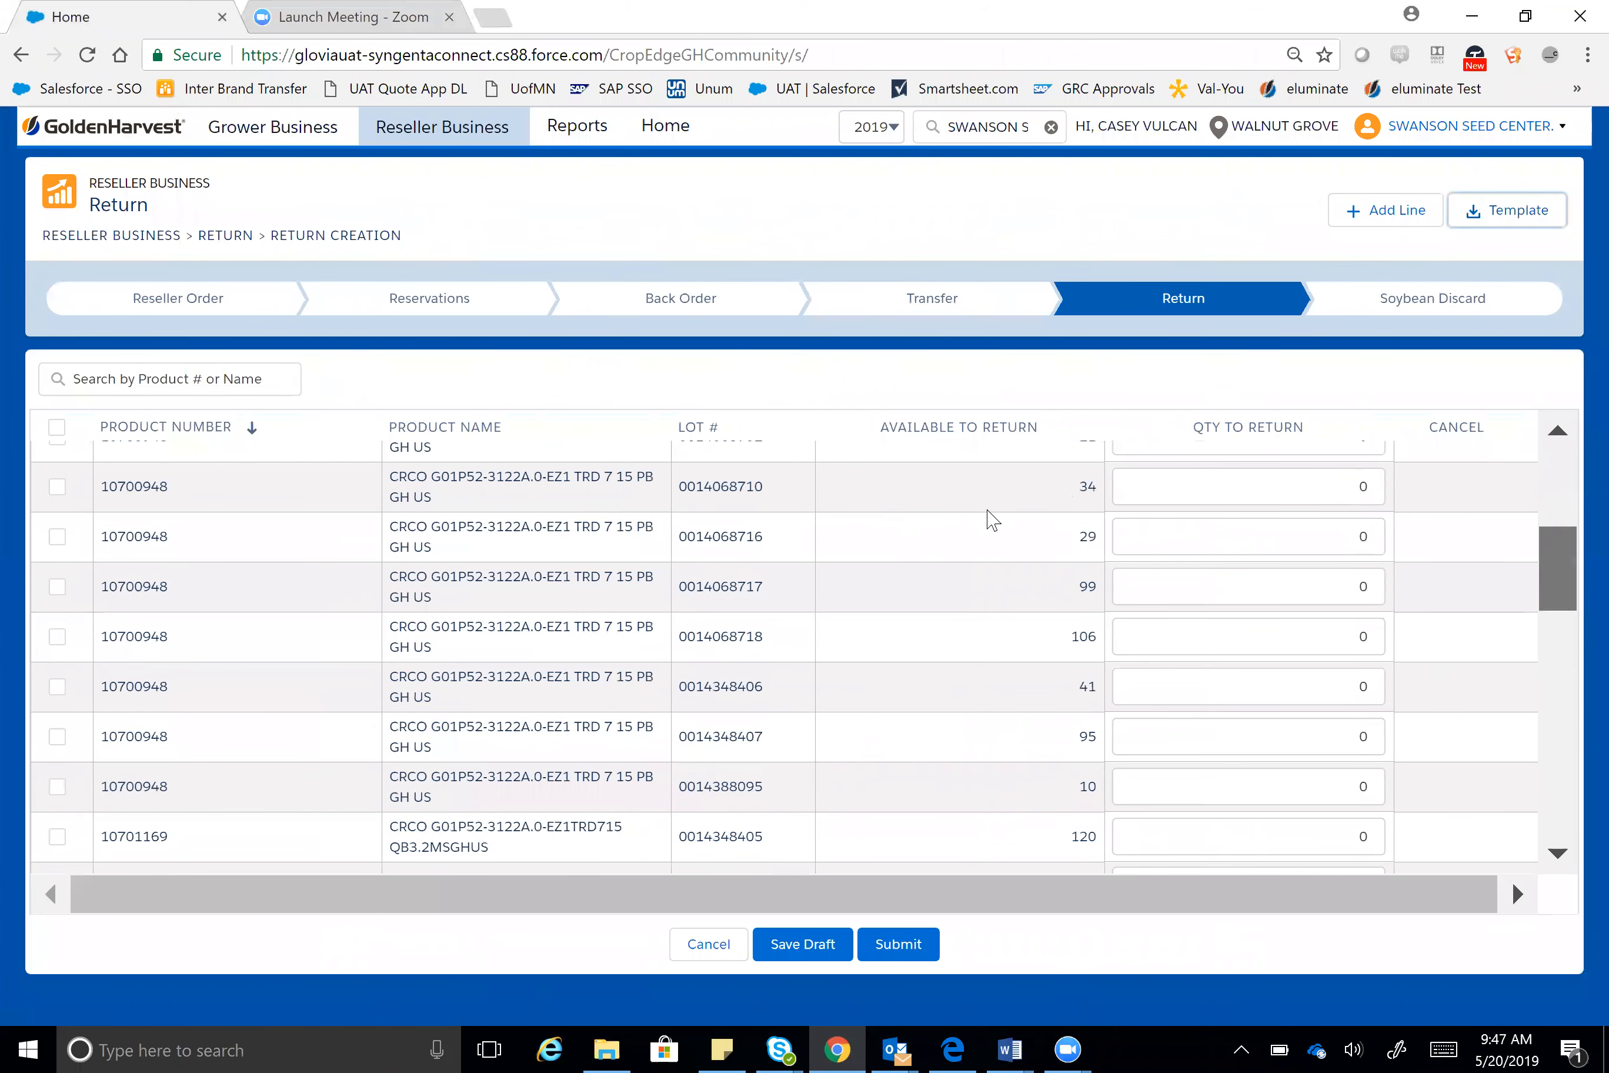
scroll(441, 427, "up", 10)
left_click(133, 377)
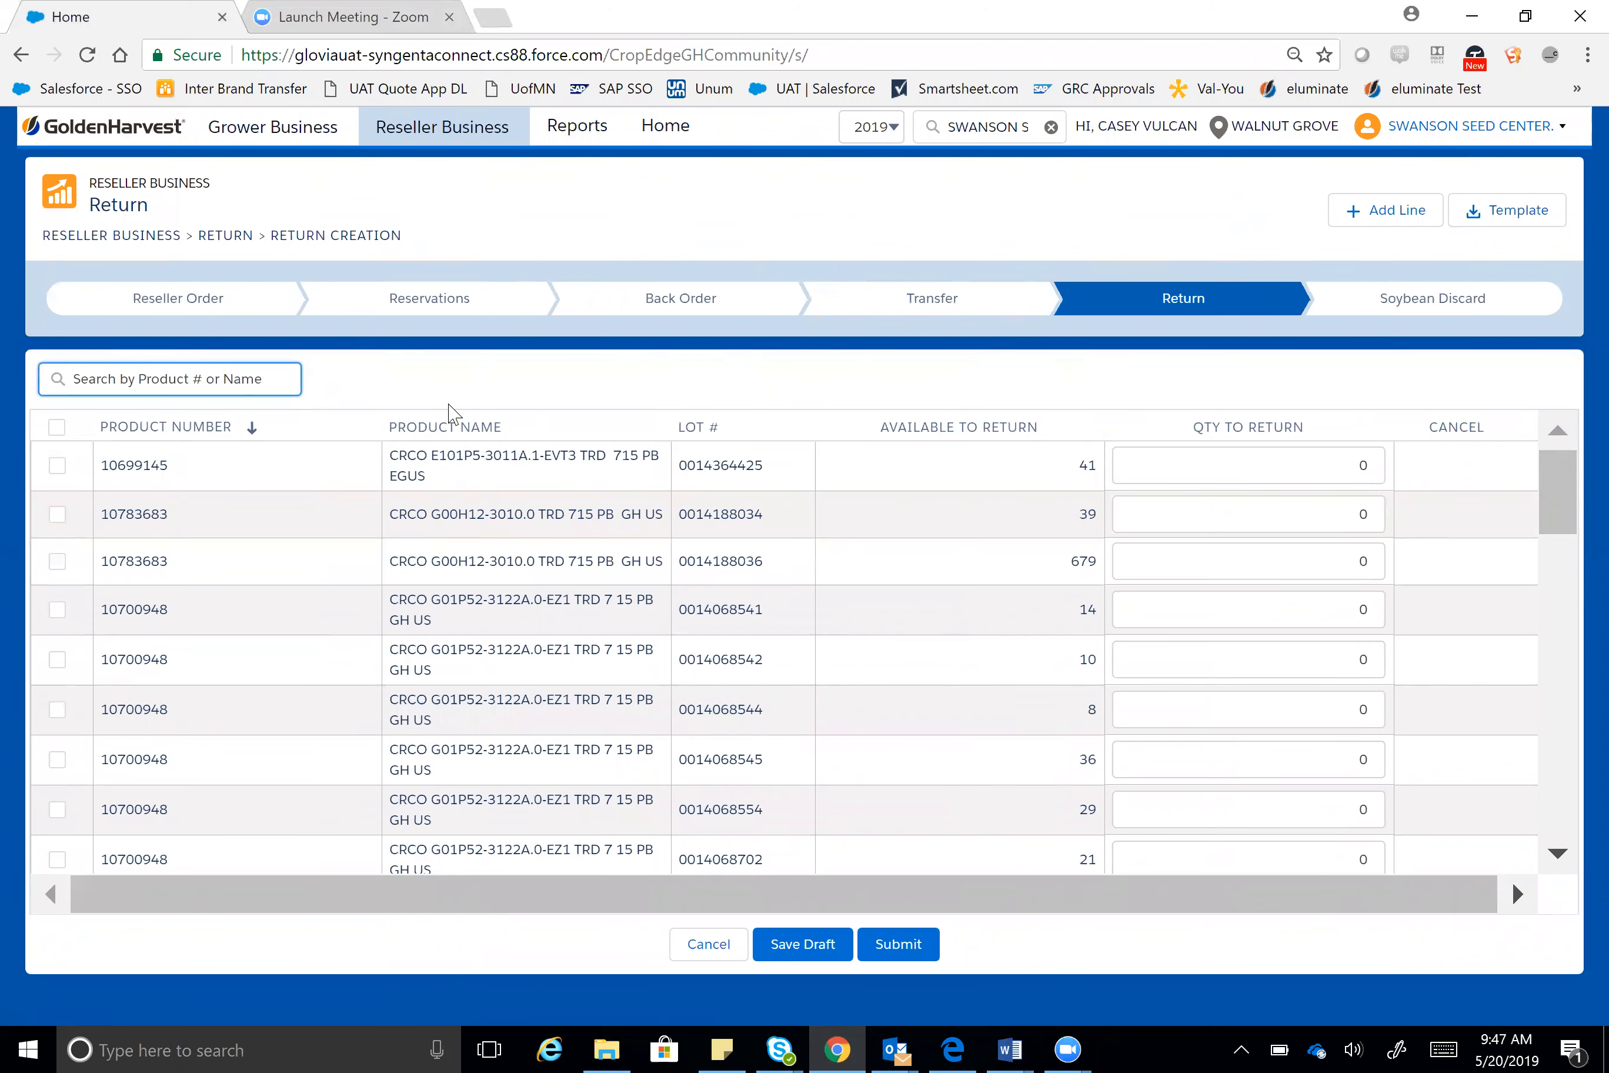
type("G01")
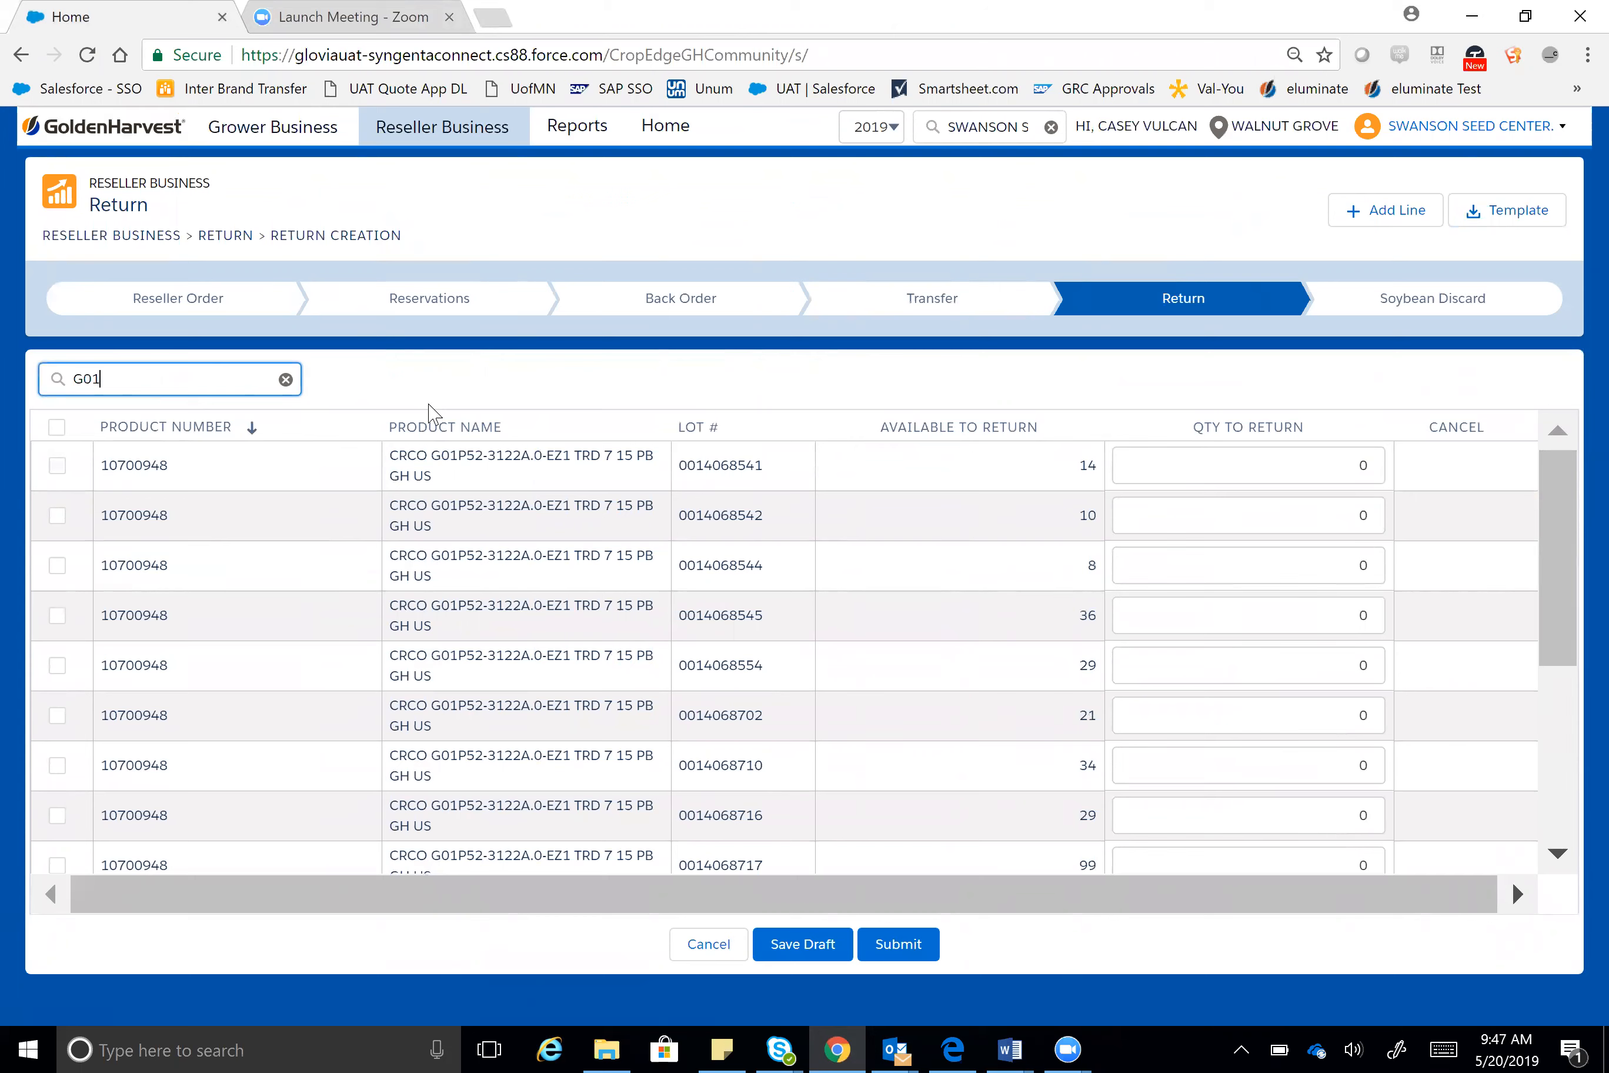
type("P52")
key("BackSpace")
key("BackSpace")
key("BackSpace")
key("BackSpace")
key("BackSpace")
key("BackSpace")
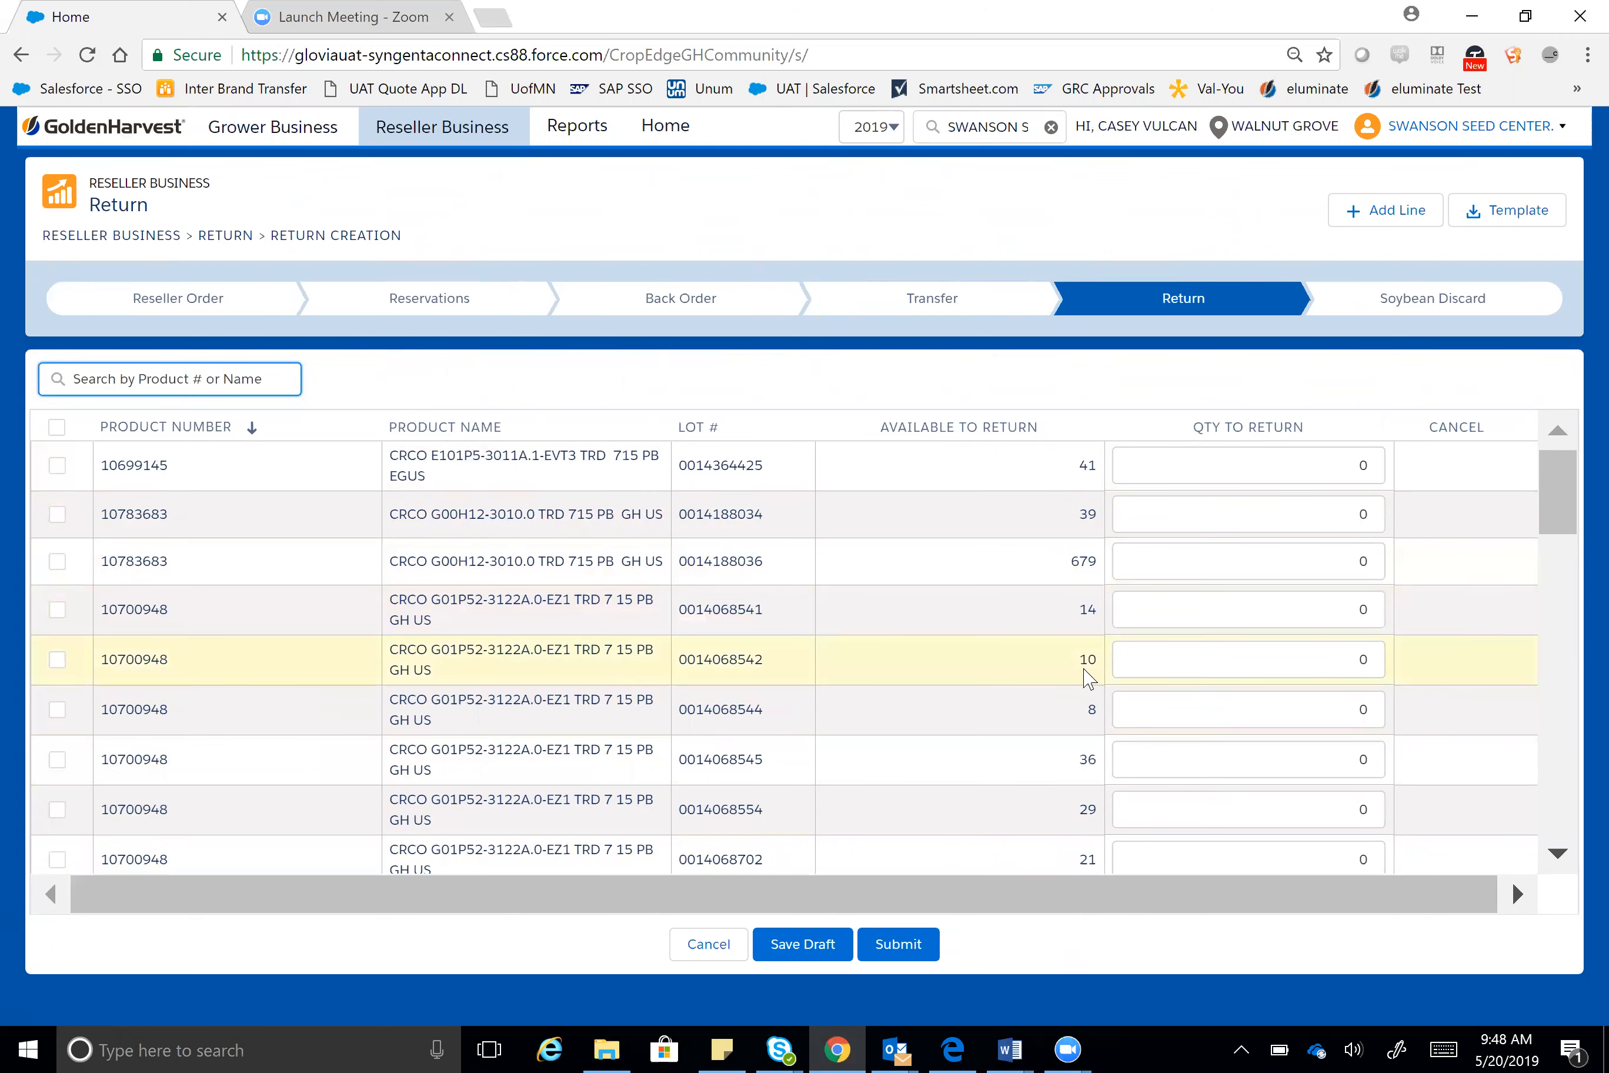
left_click(1342, 610)
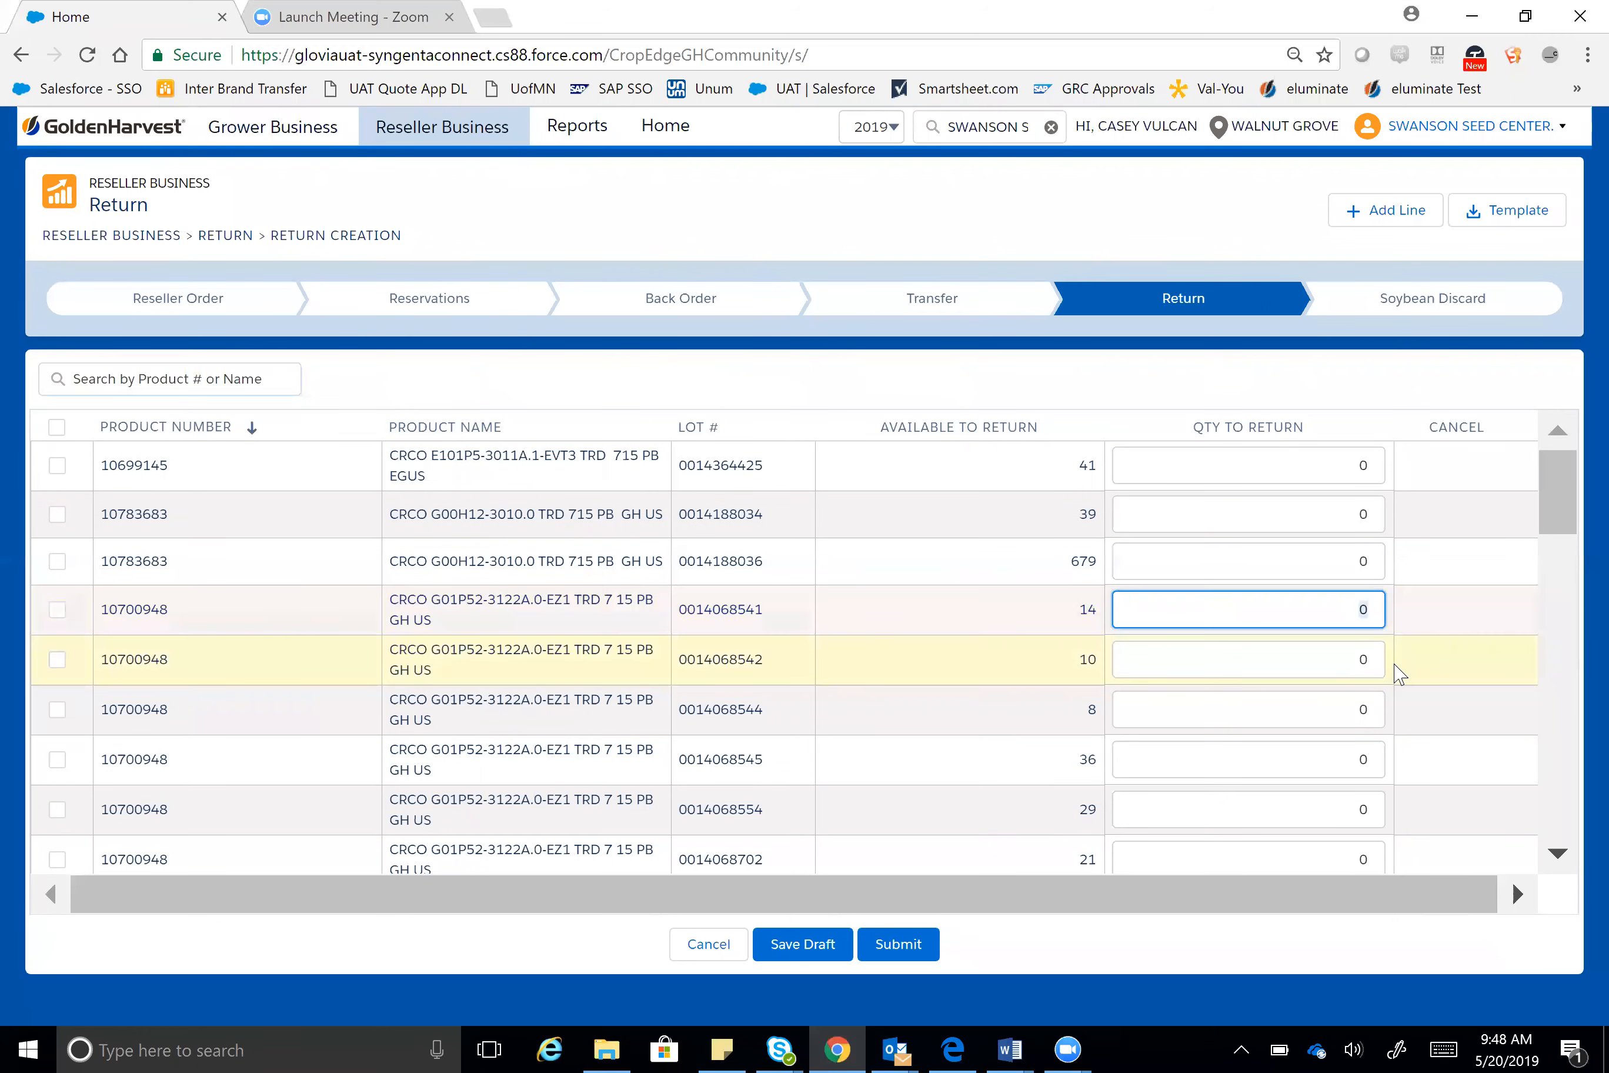
key("BackSpace")
type("3")
scroll(973, 720, "down", 4)
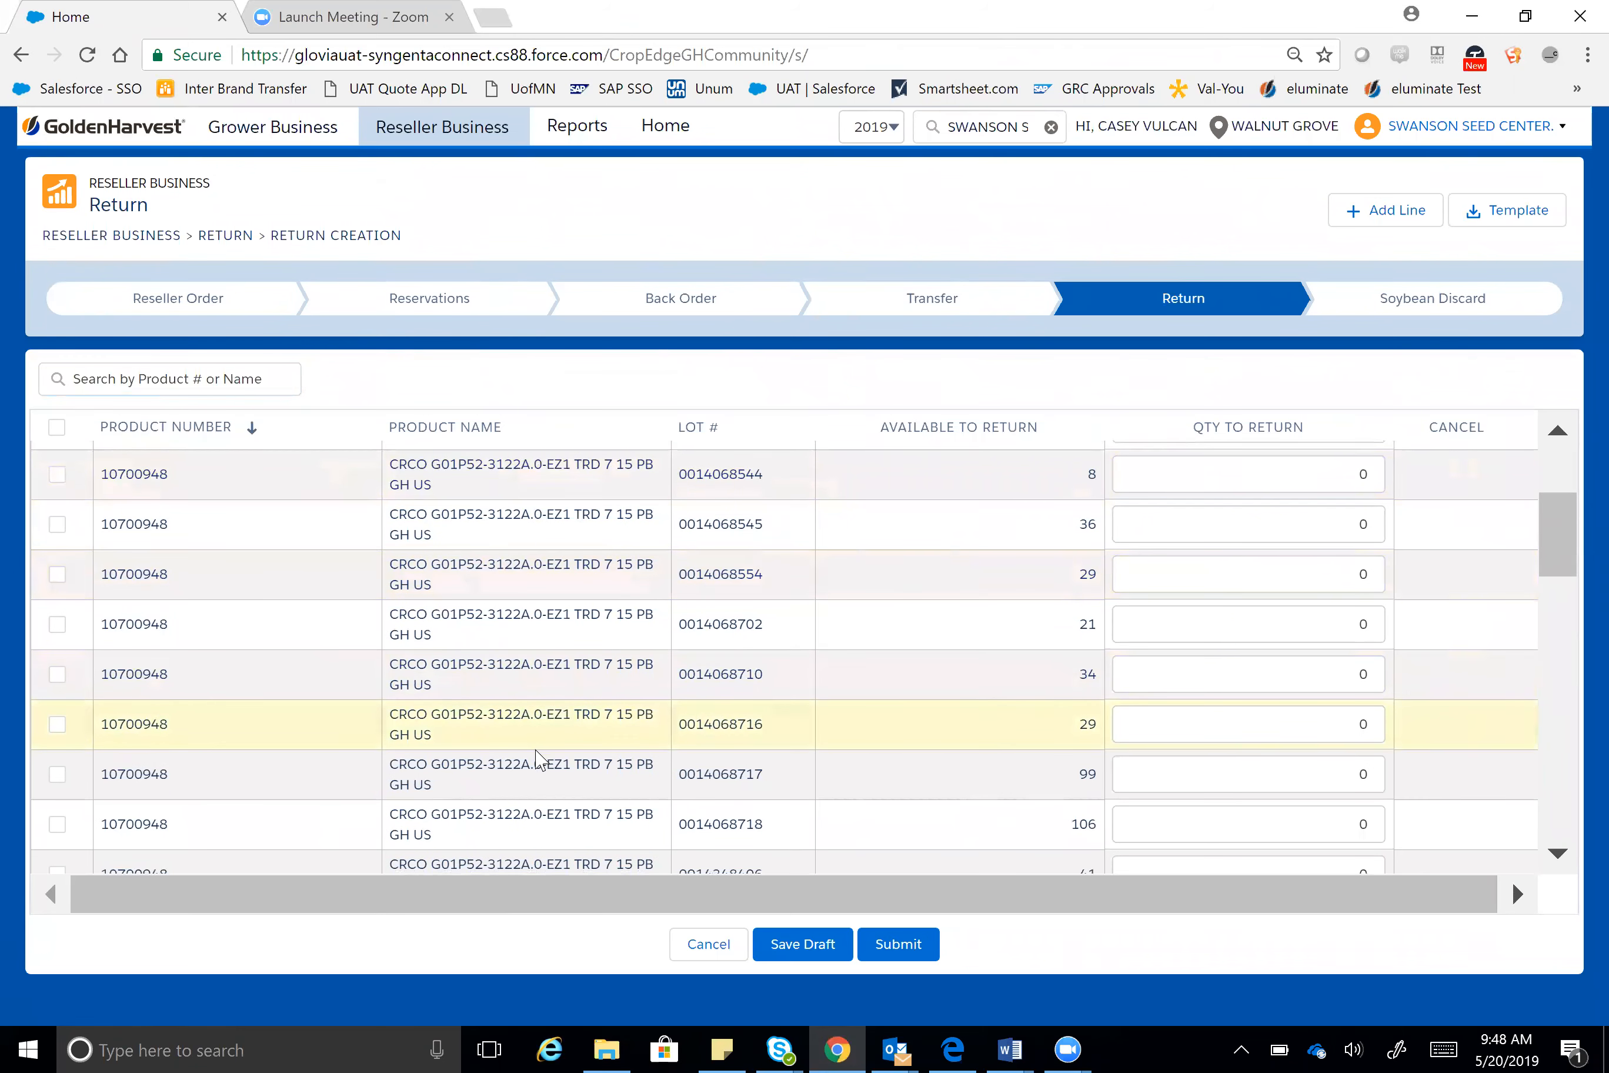
scroll(534, 761, "down", 2)
scroll(533, 761, "down", 3)
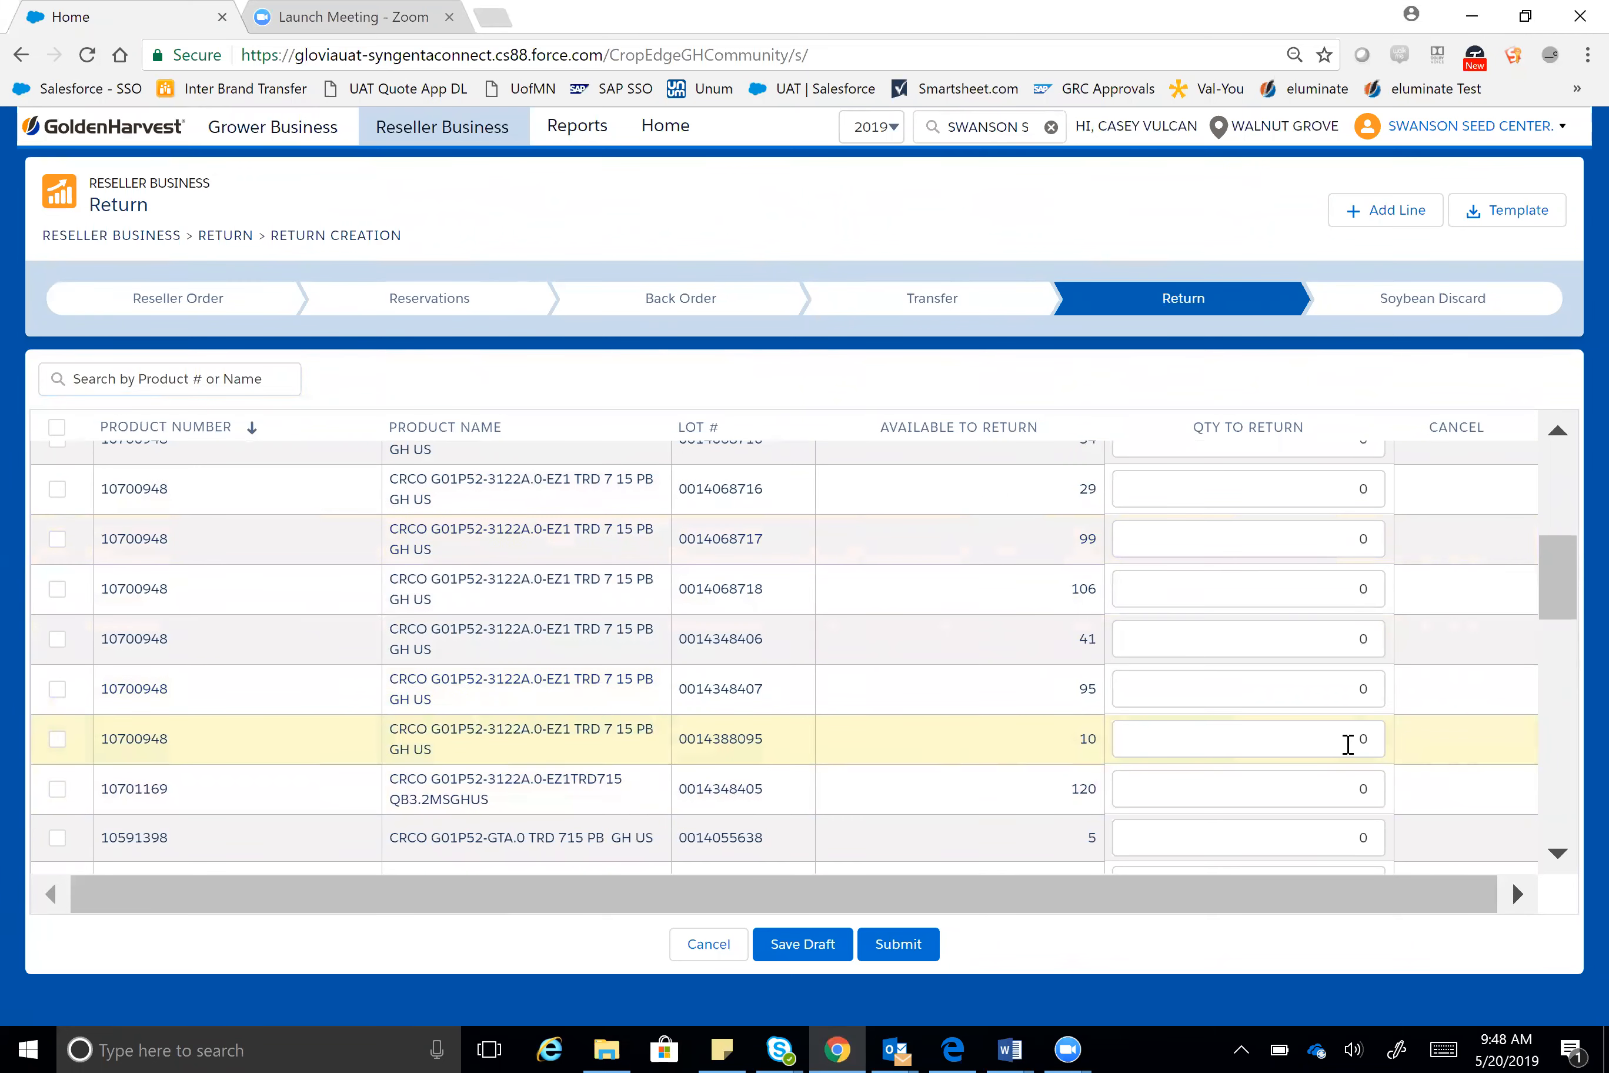
left_click(1382, 738)
key("Delete")
type("2")
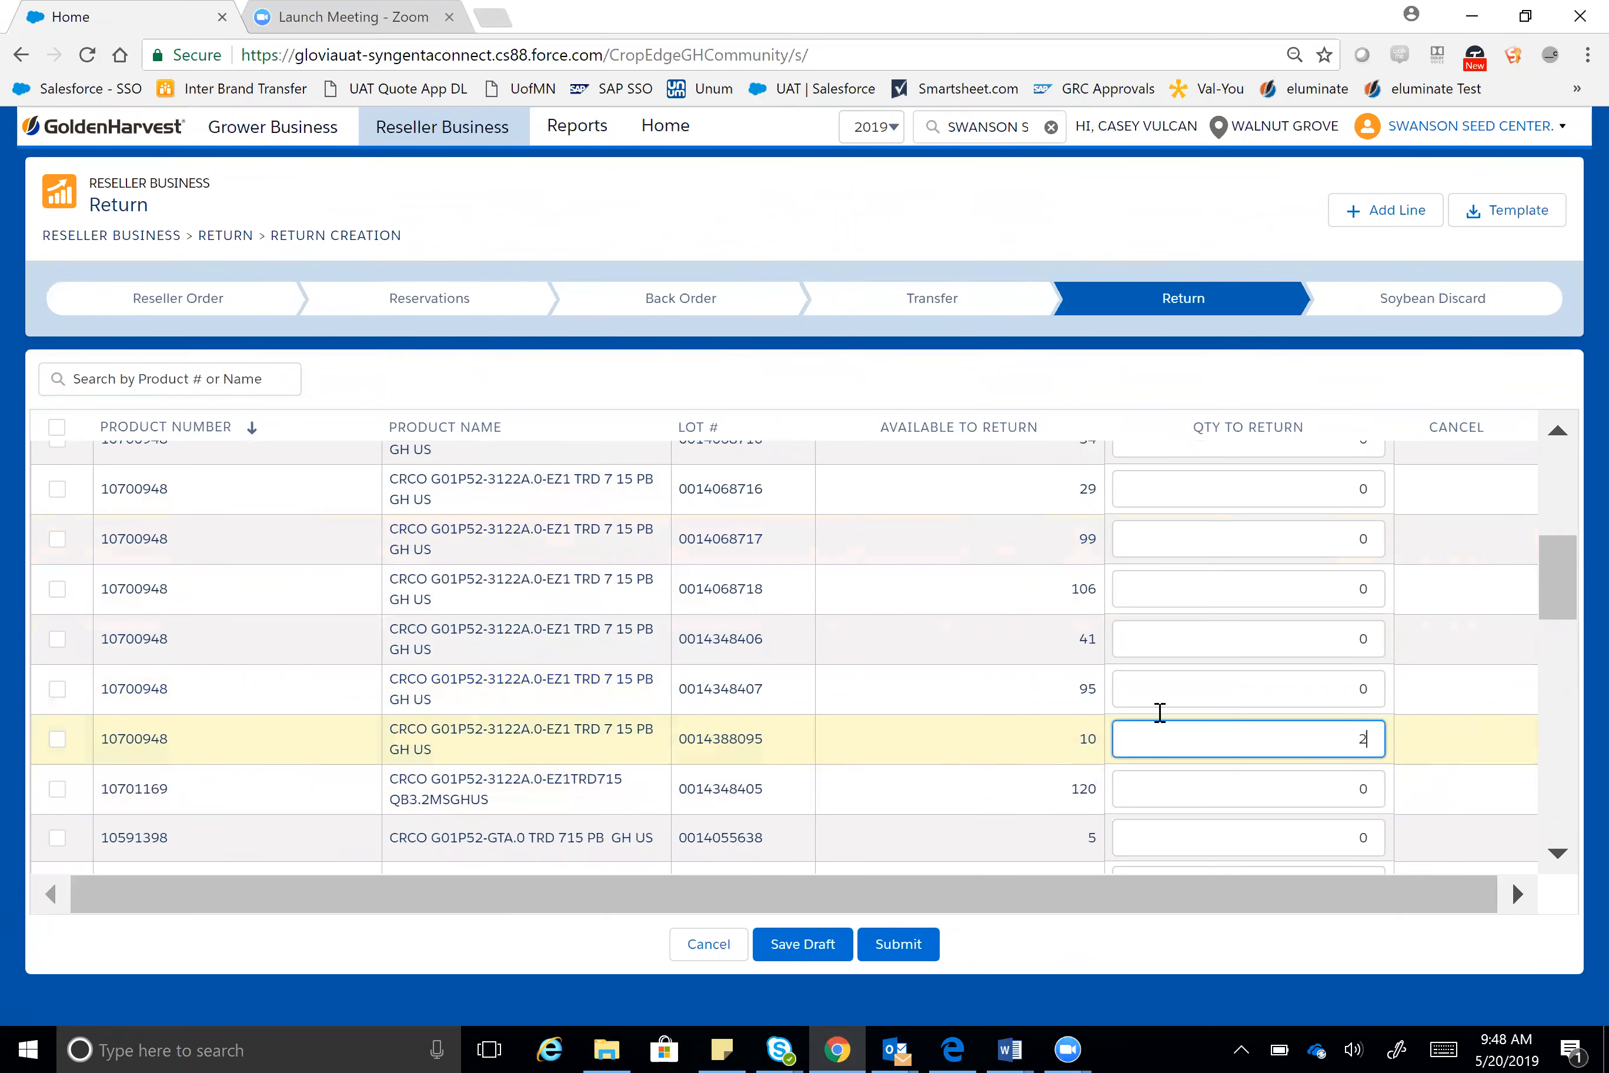
Set the quantity to return to 5 for PACK Q-BIT UNTREATED RET
scroll(1136, 713, "down", 2)
scroll(1128, 711, "down", 2)
scroll(713, 705, "down", 3)
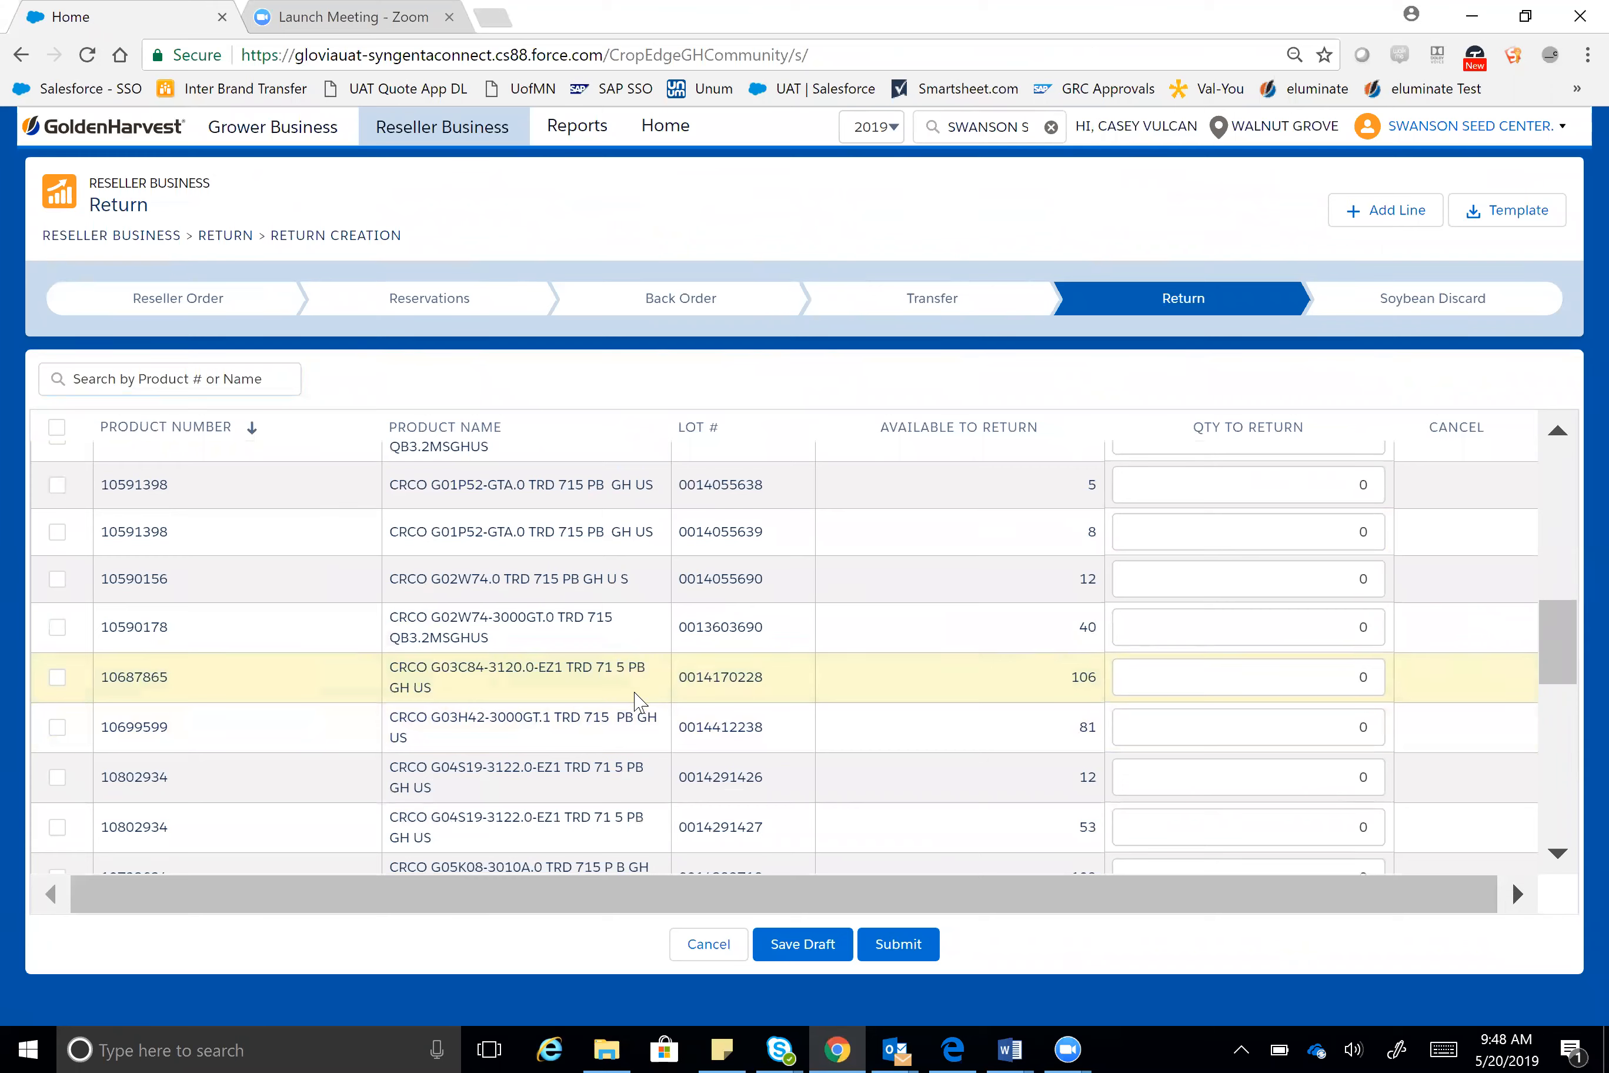
scroll(609, 737, "down", 1)
scroll(609, 737, "down", 8)
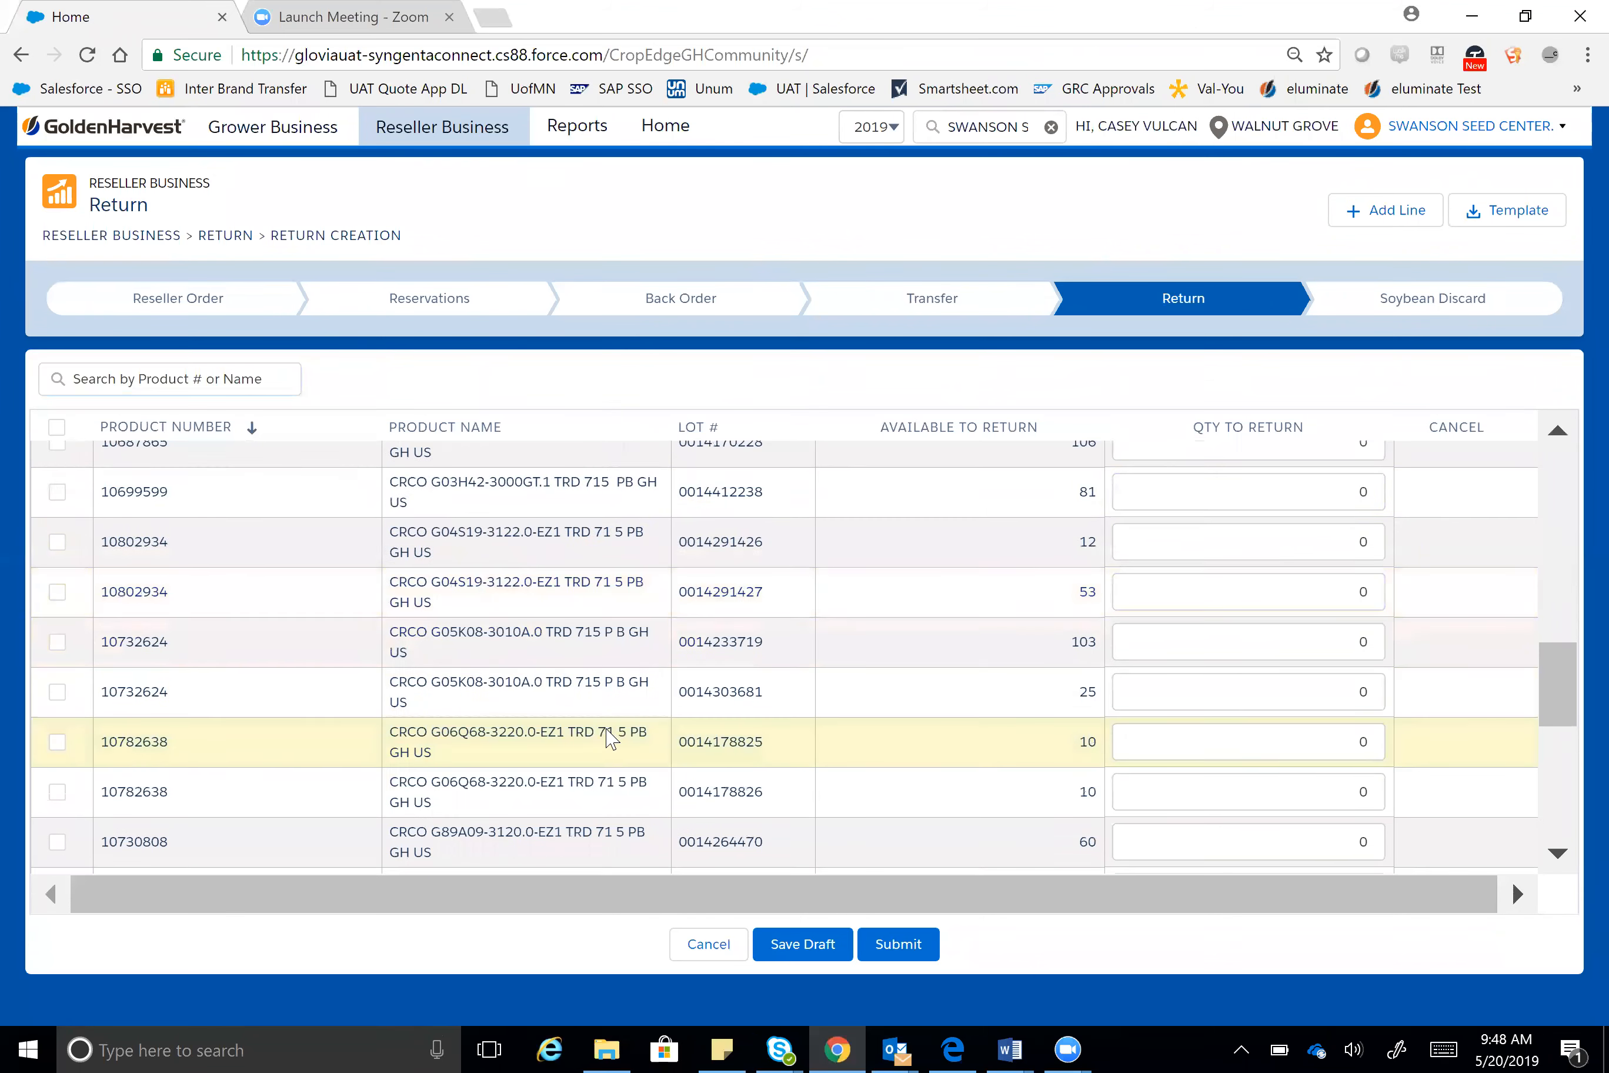
scroll(608, 728, "down", 6)
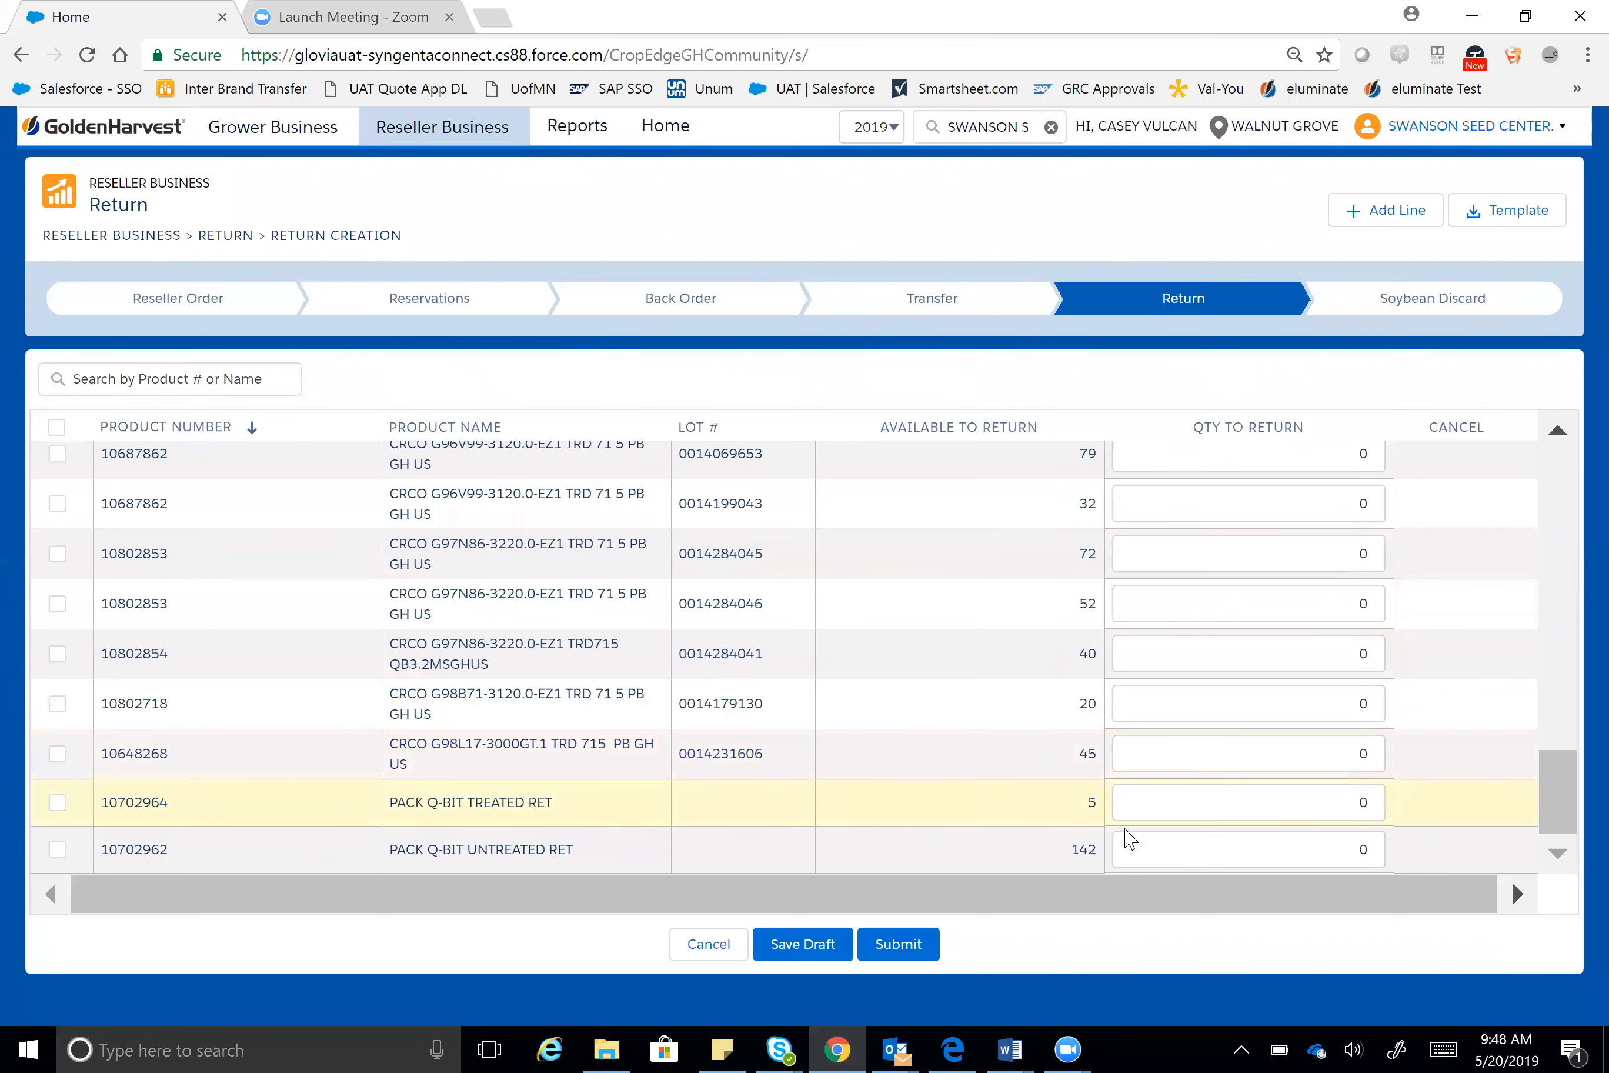
left_click(1382, 848)
type("5")
Add a custom return line described as "Empty Box" with quantity 1, and delete that line
scroll(1207, 681, "up", 5)
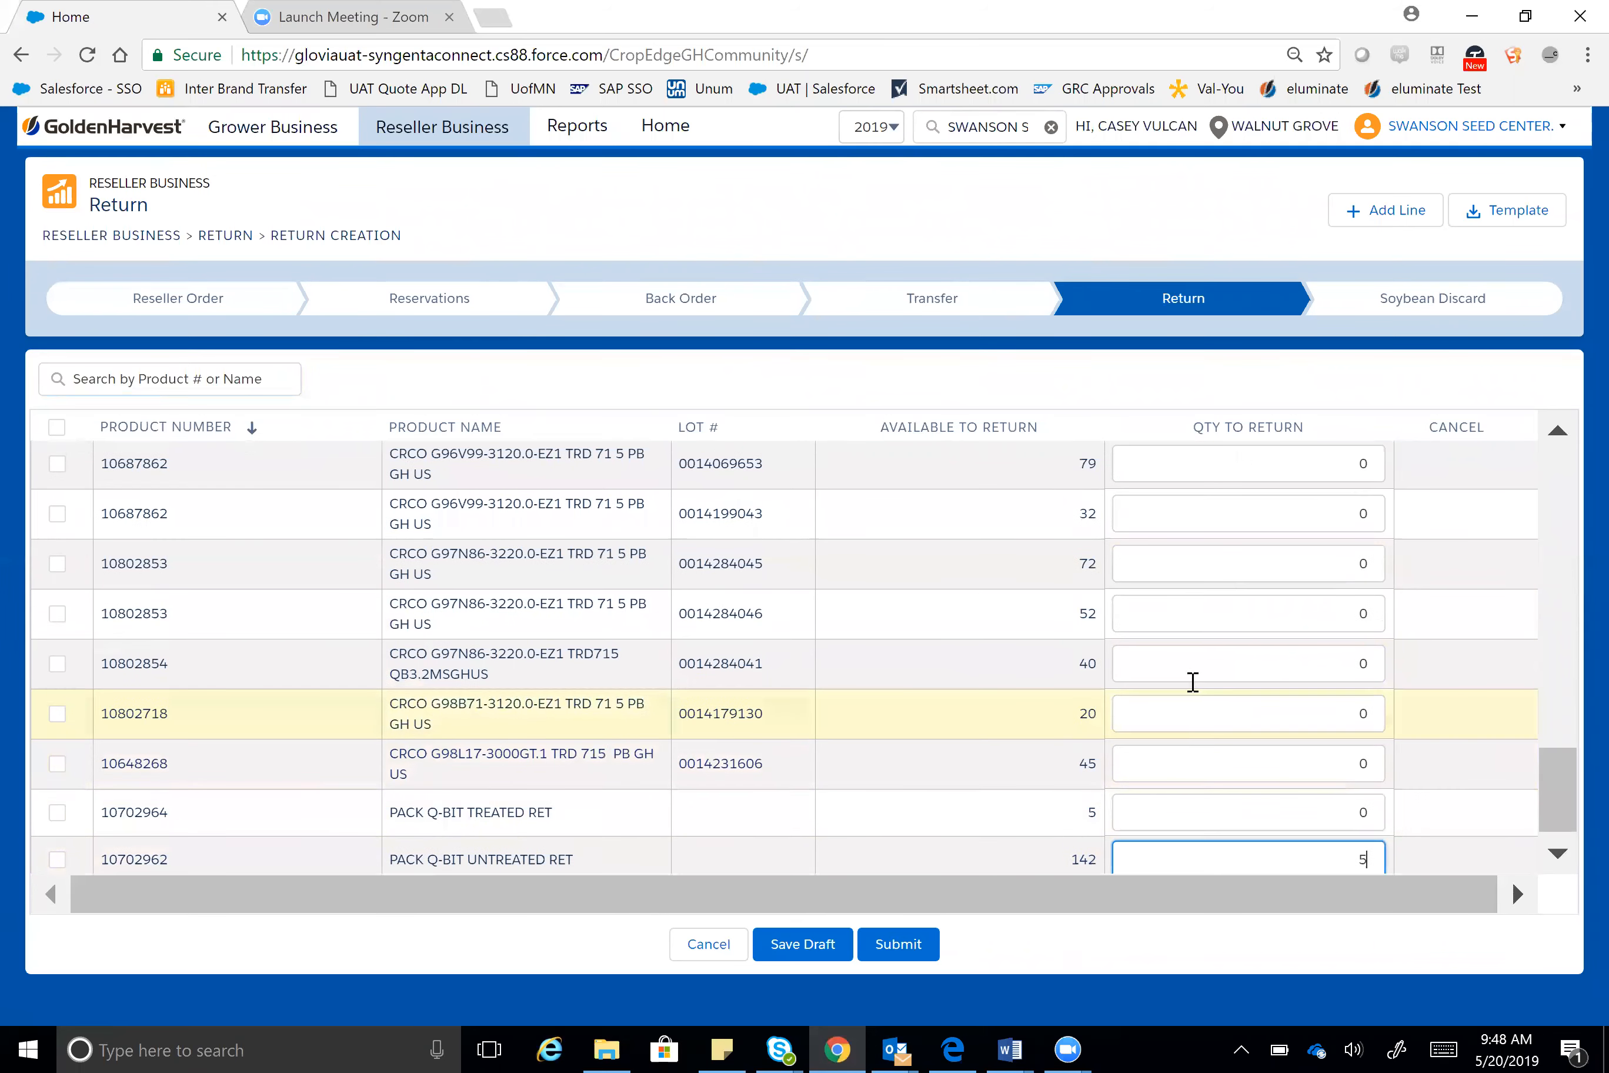
scroll(1185, 674, "up", 10)
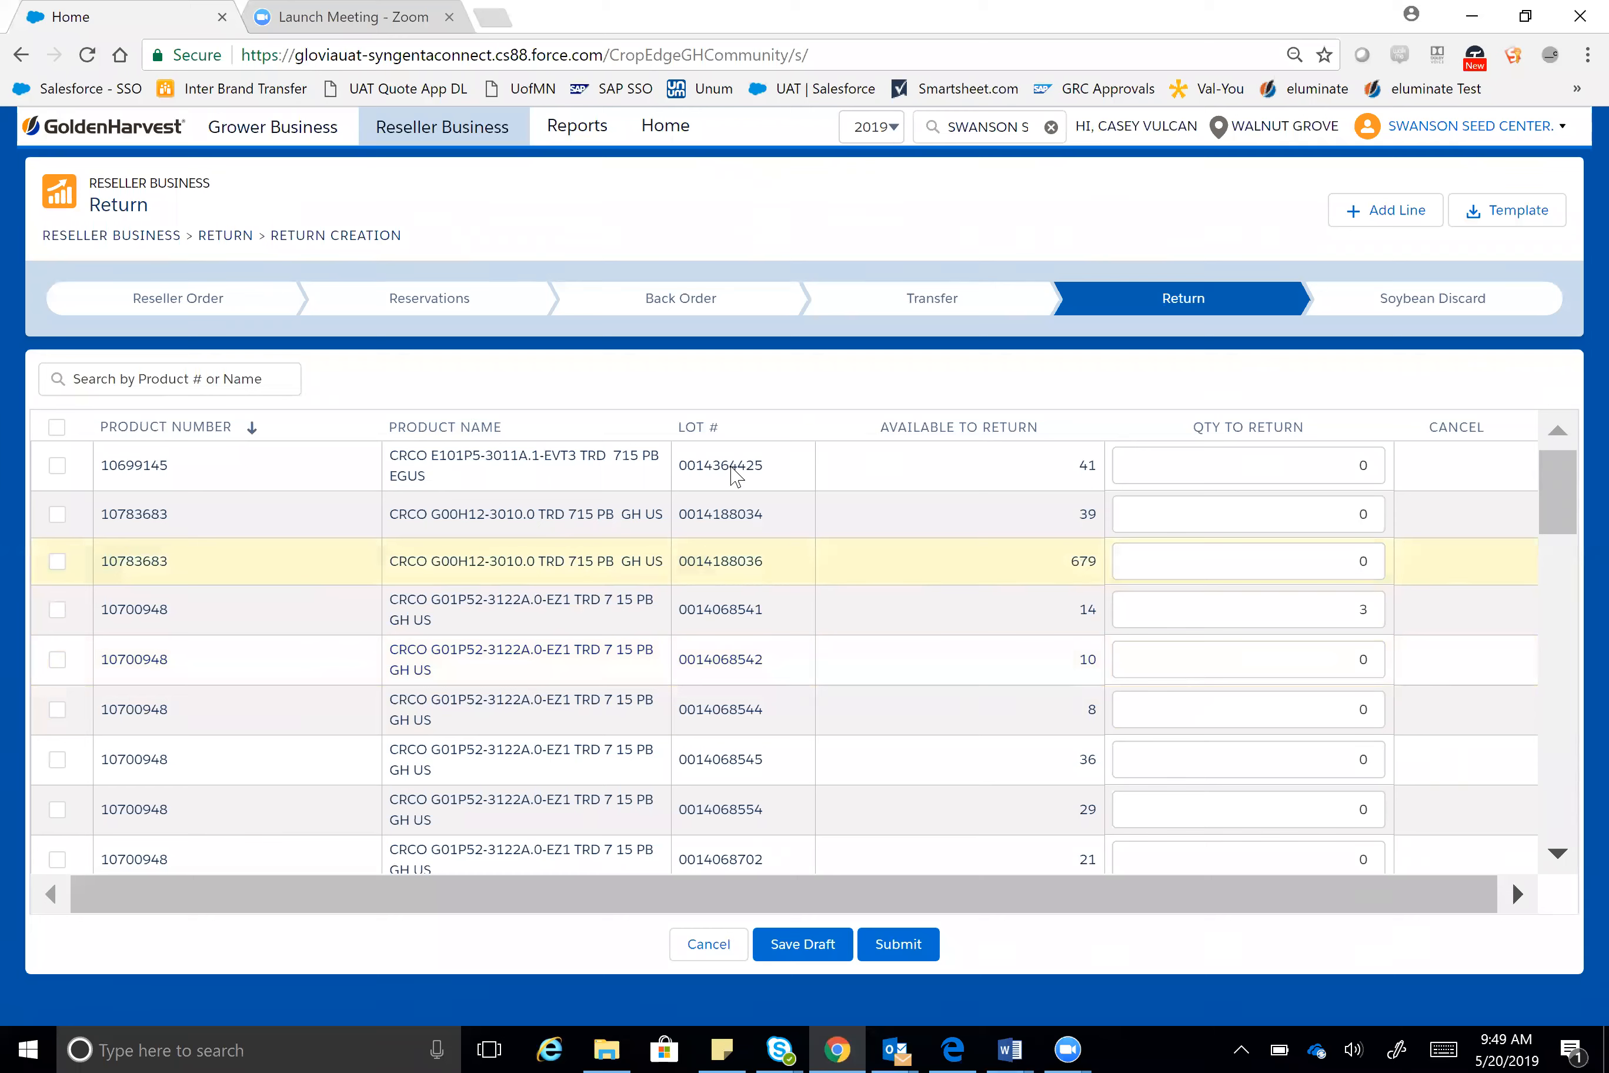
left_click(1372, 211)
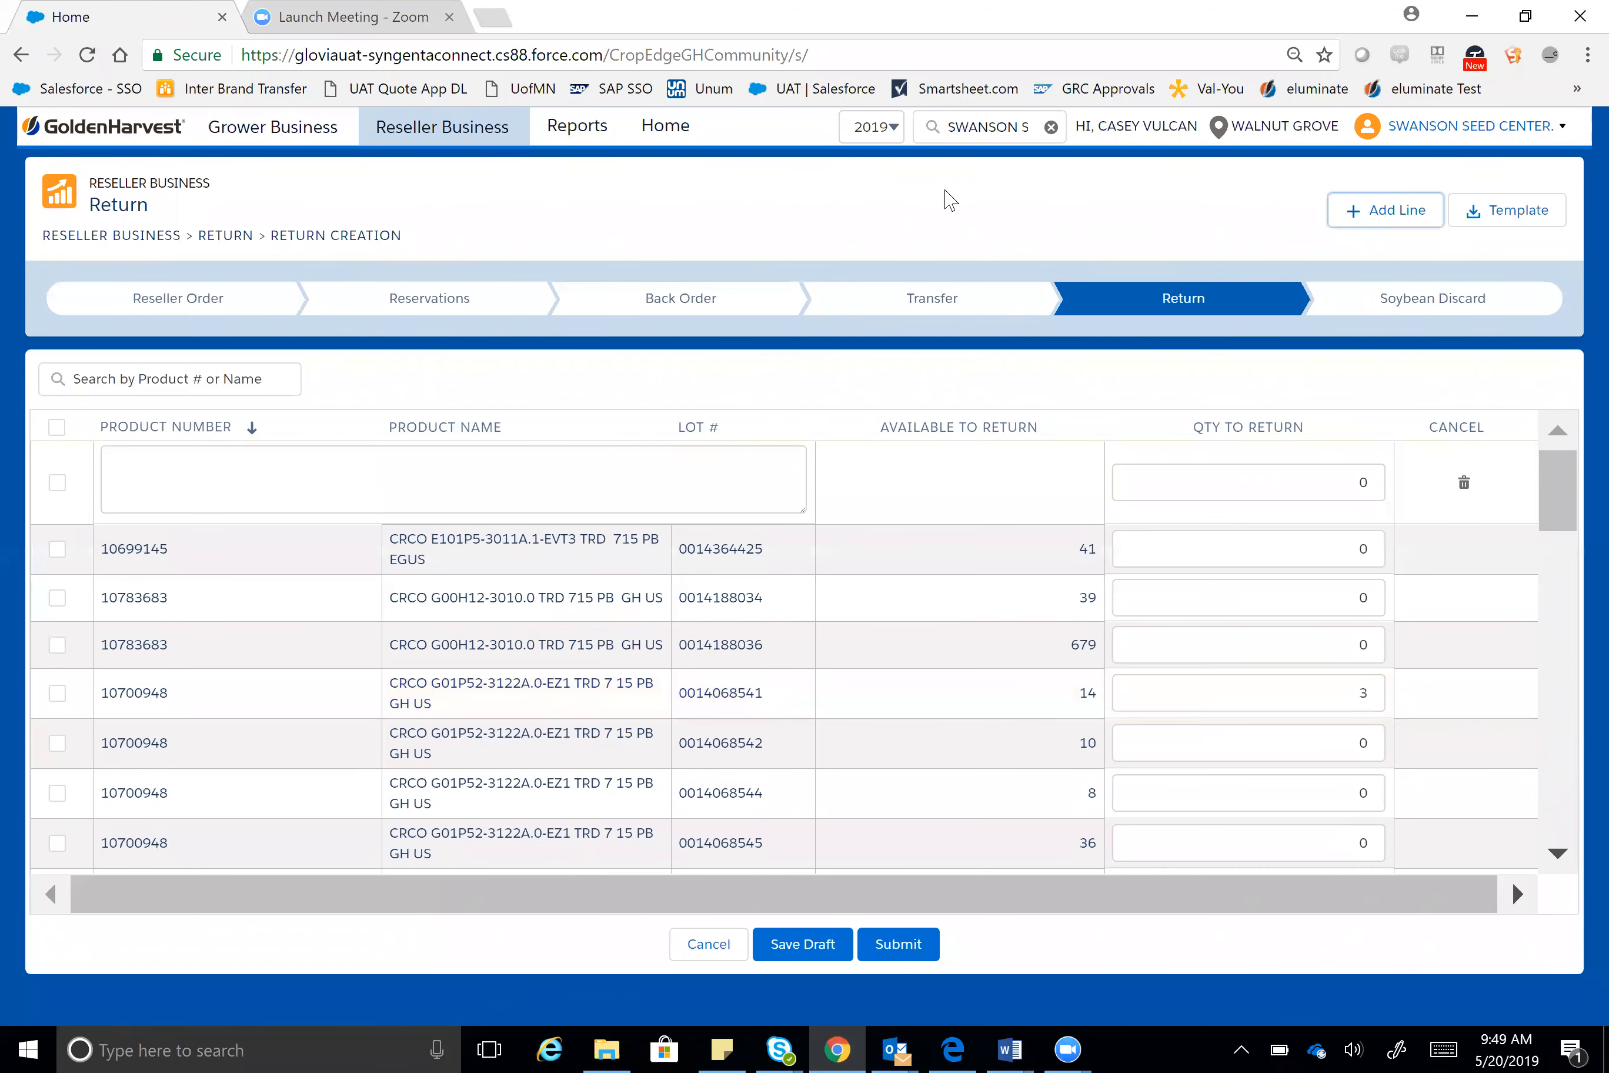
left_click(214, 469)
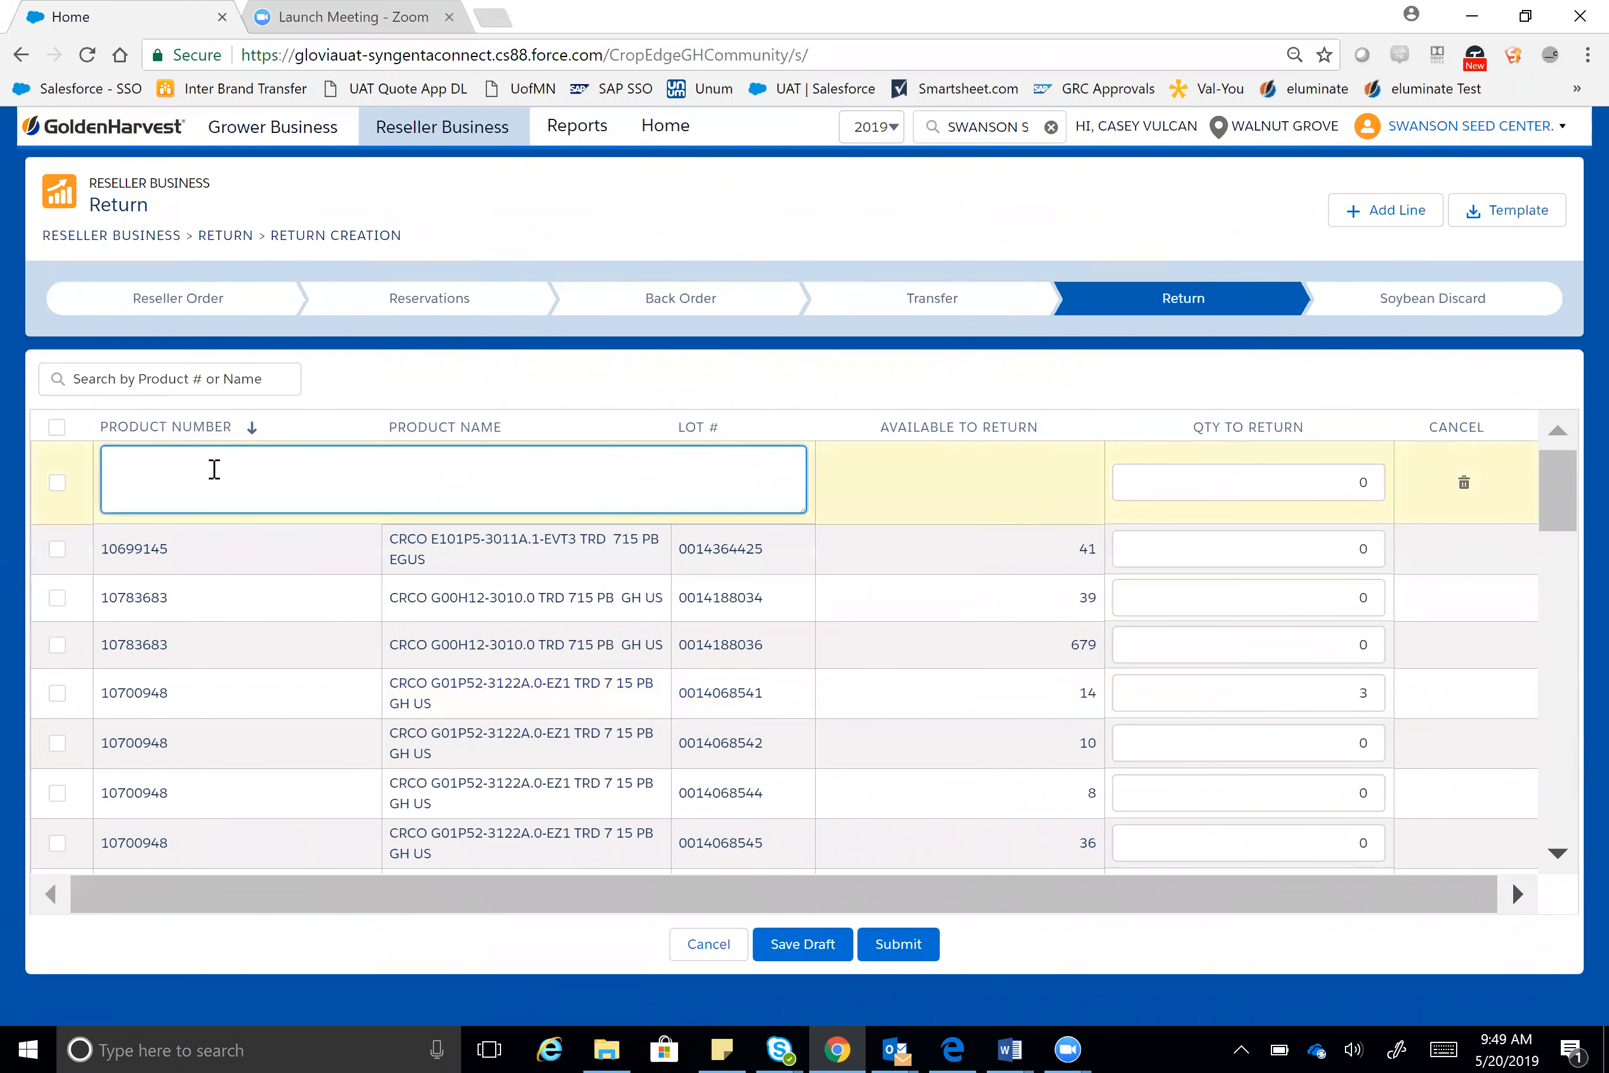
type("Empty Box")
left_click(1378, 482)
type("1")
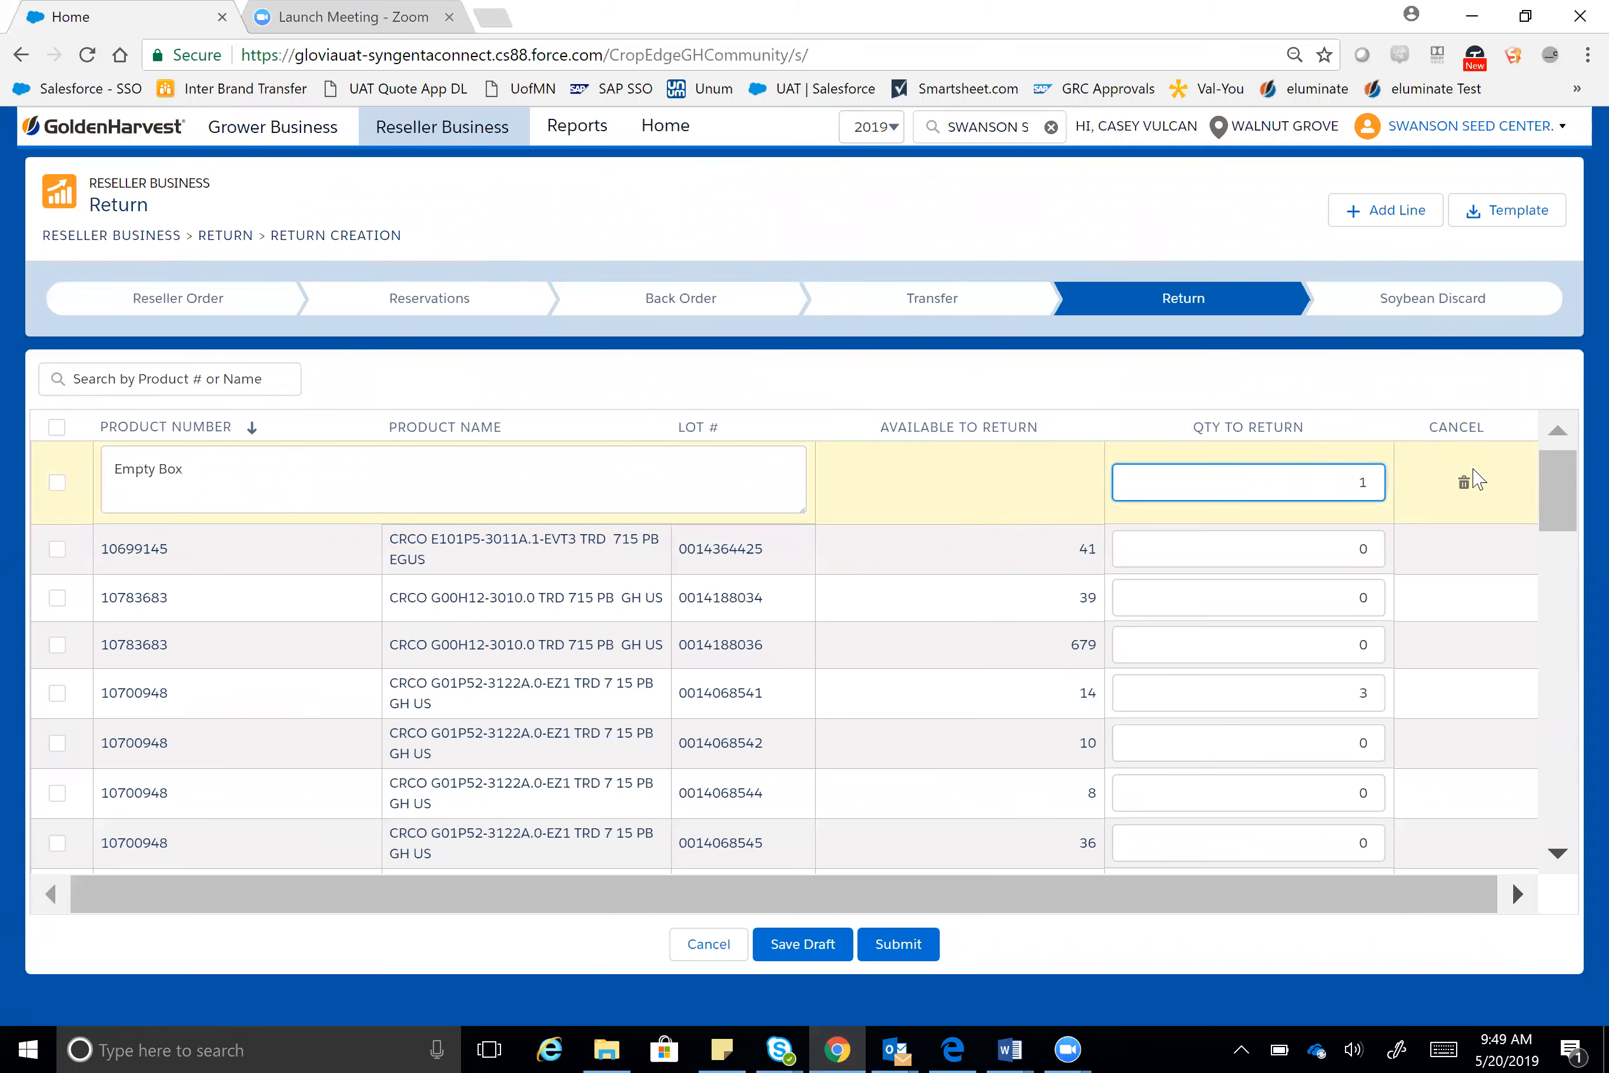
left_click(1464, 484)
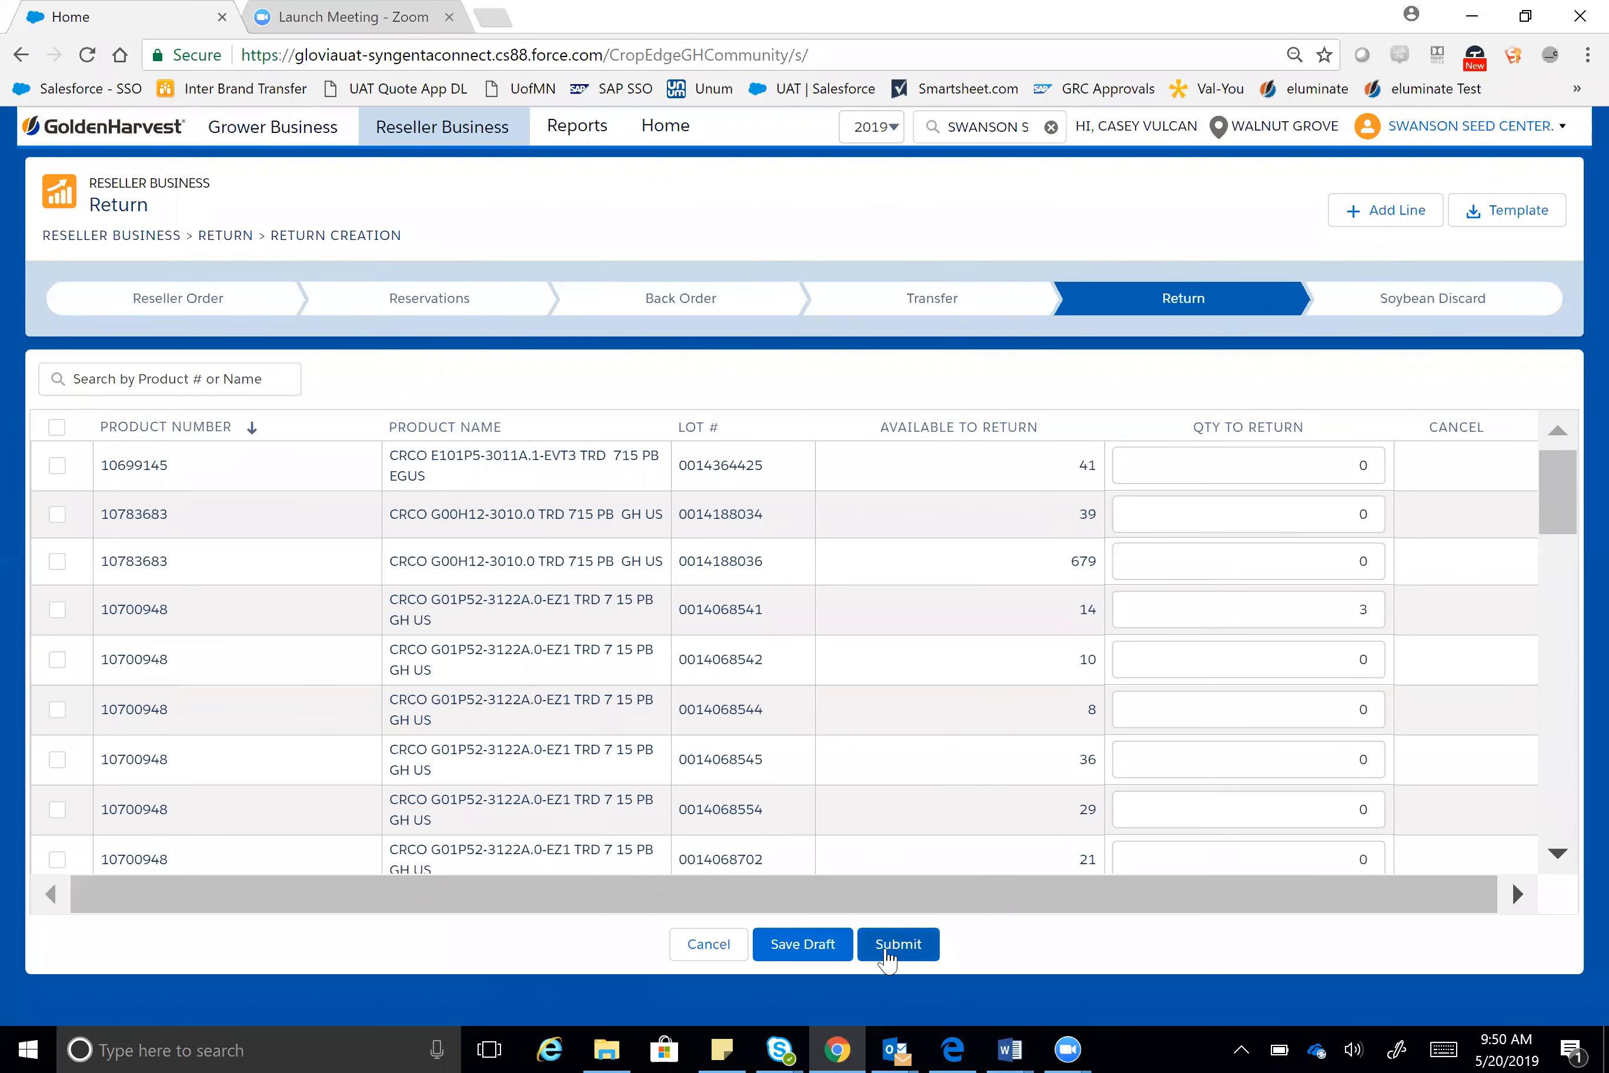
left_click(800, 943)
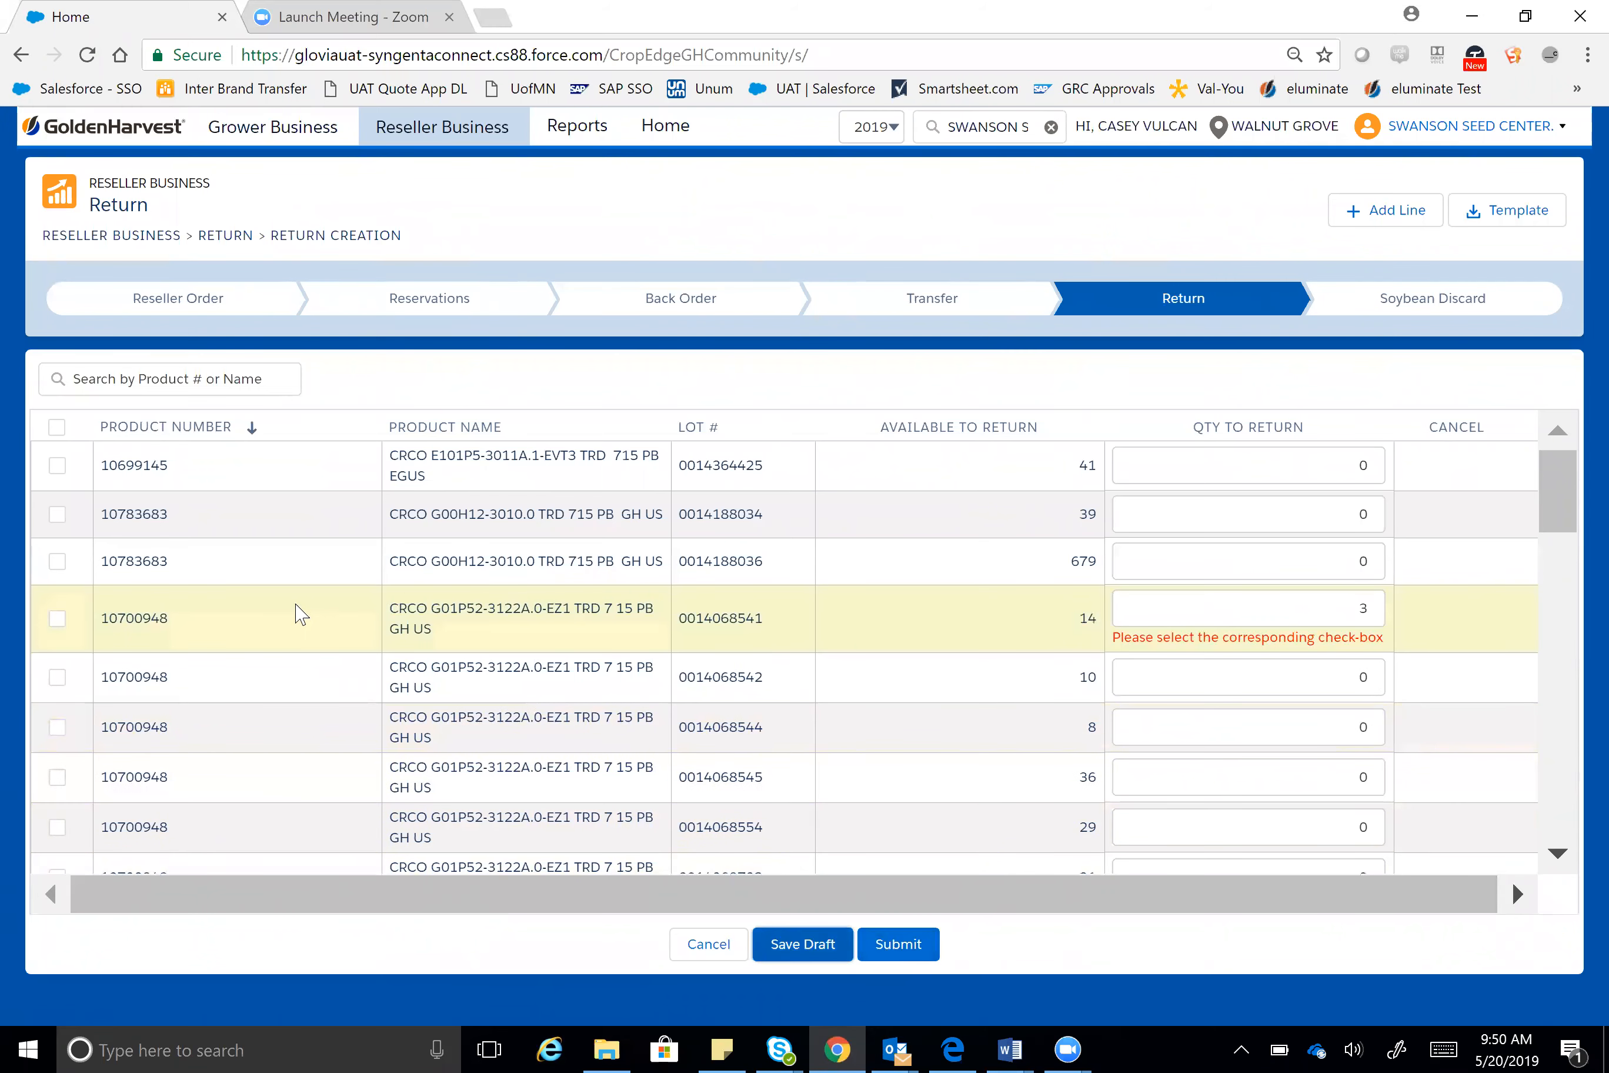
left_click(56, 618)
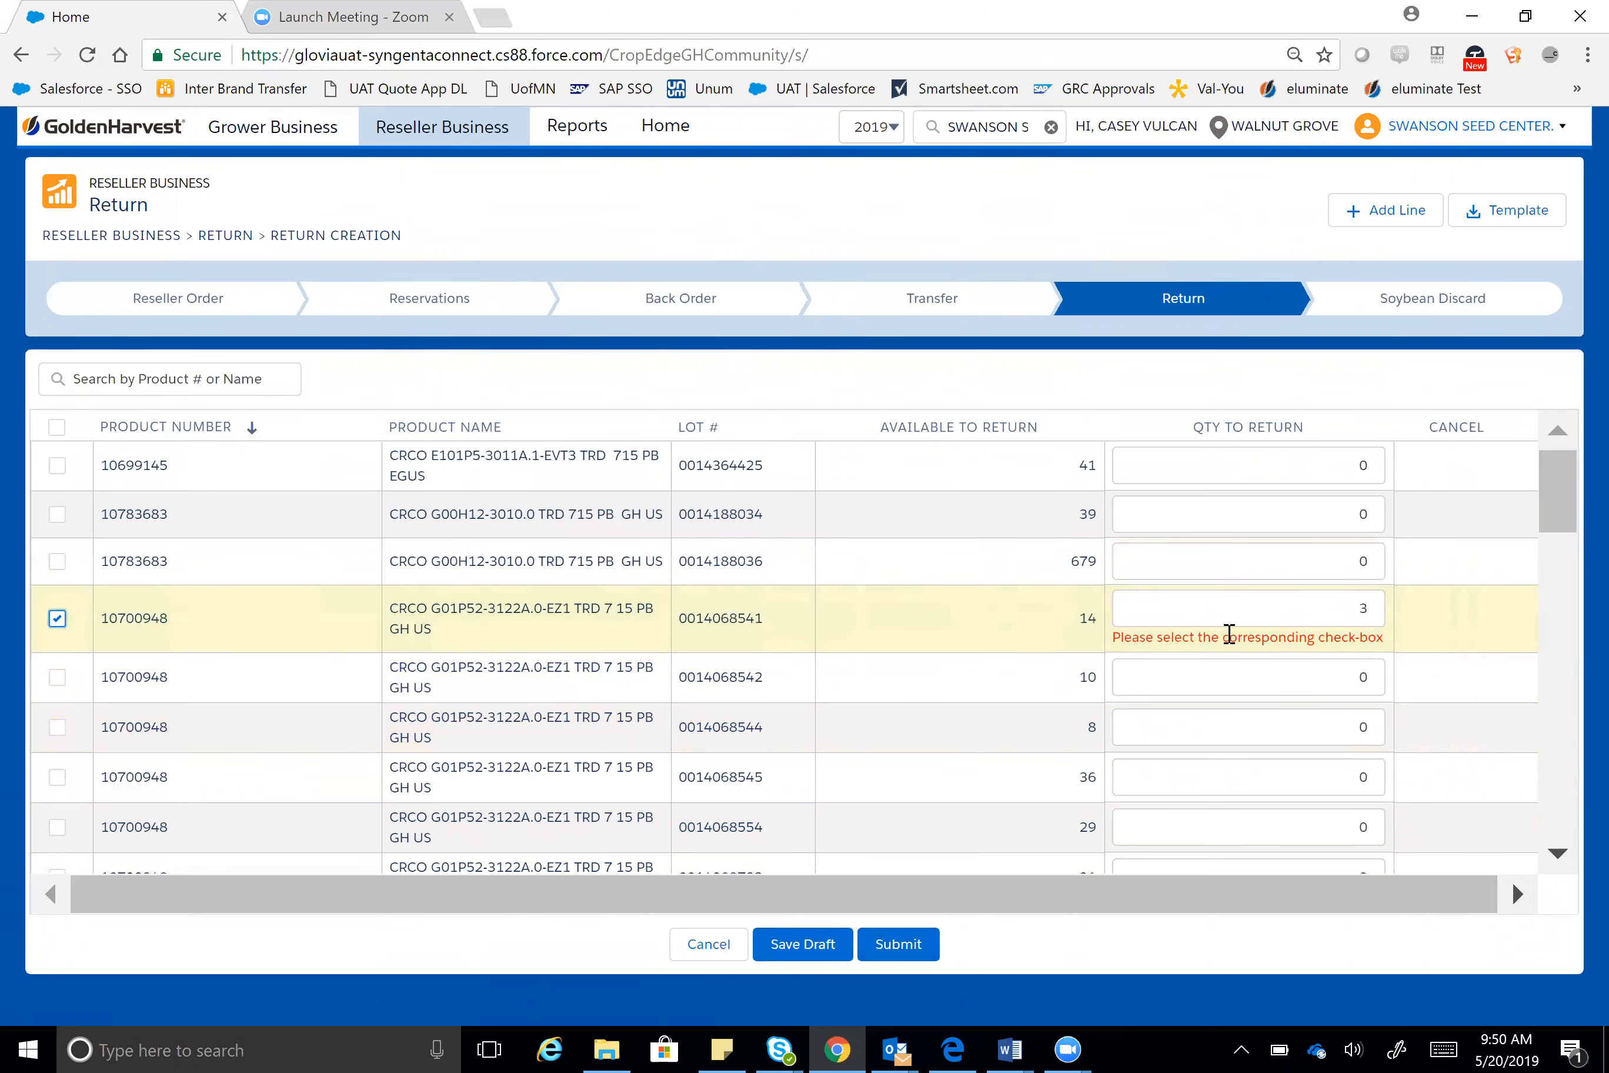
scroll(1217, 656, "down", 2)
scroll(1217, 657, "down", 7)
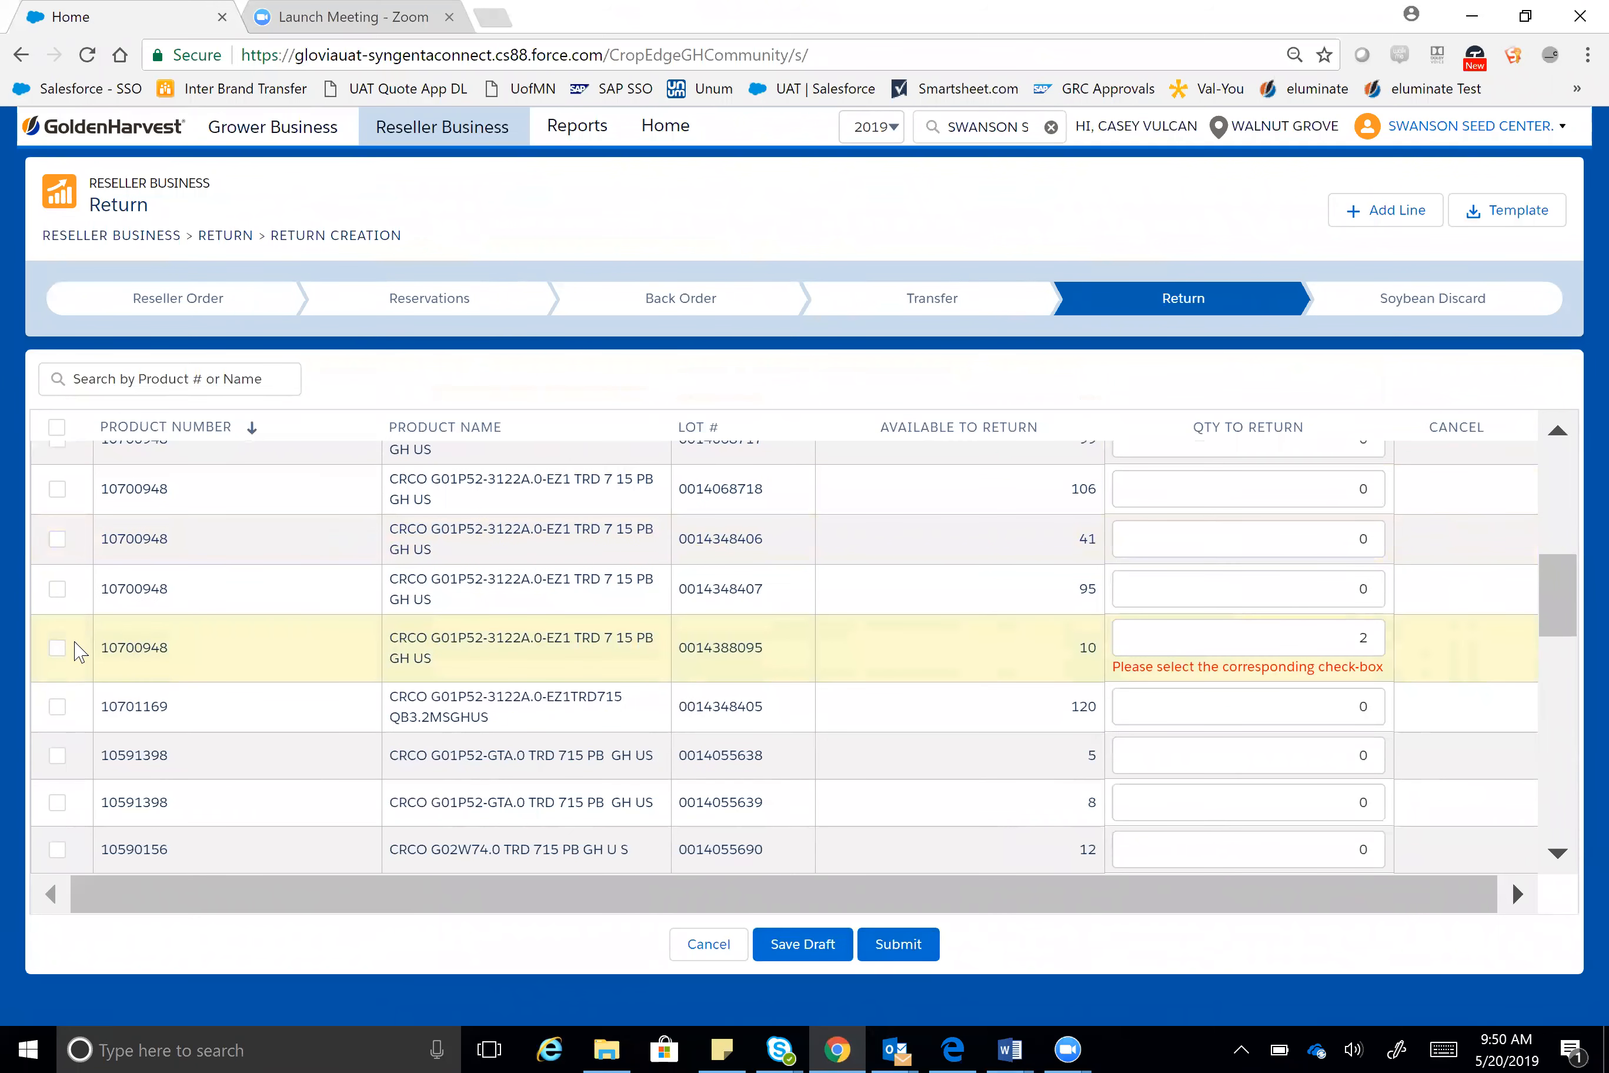
left_click(82, 649)
scroll(964, 696, "down", 6)
scroll(964, 696, "down", 15)
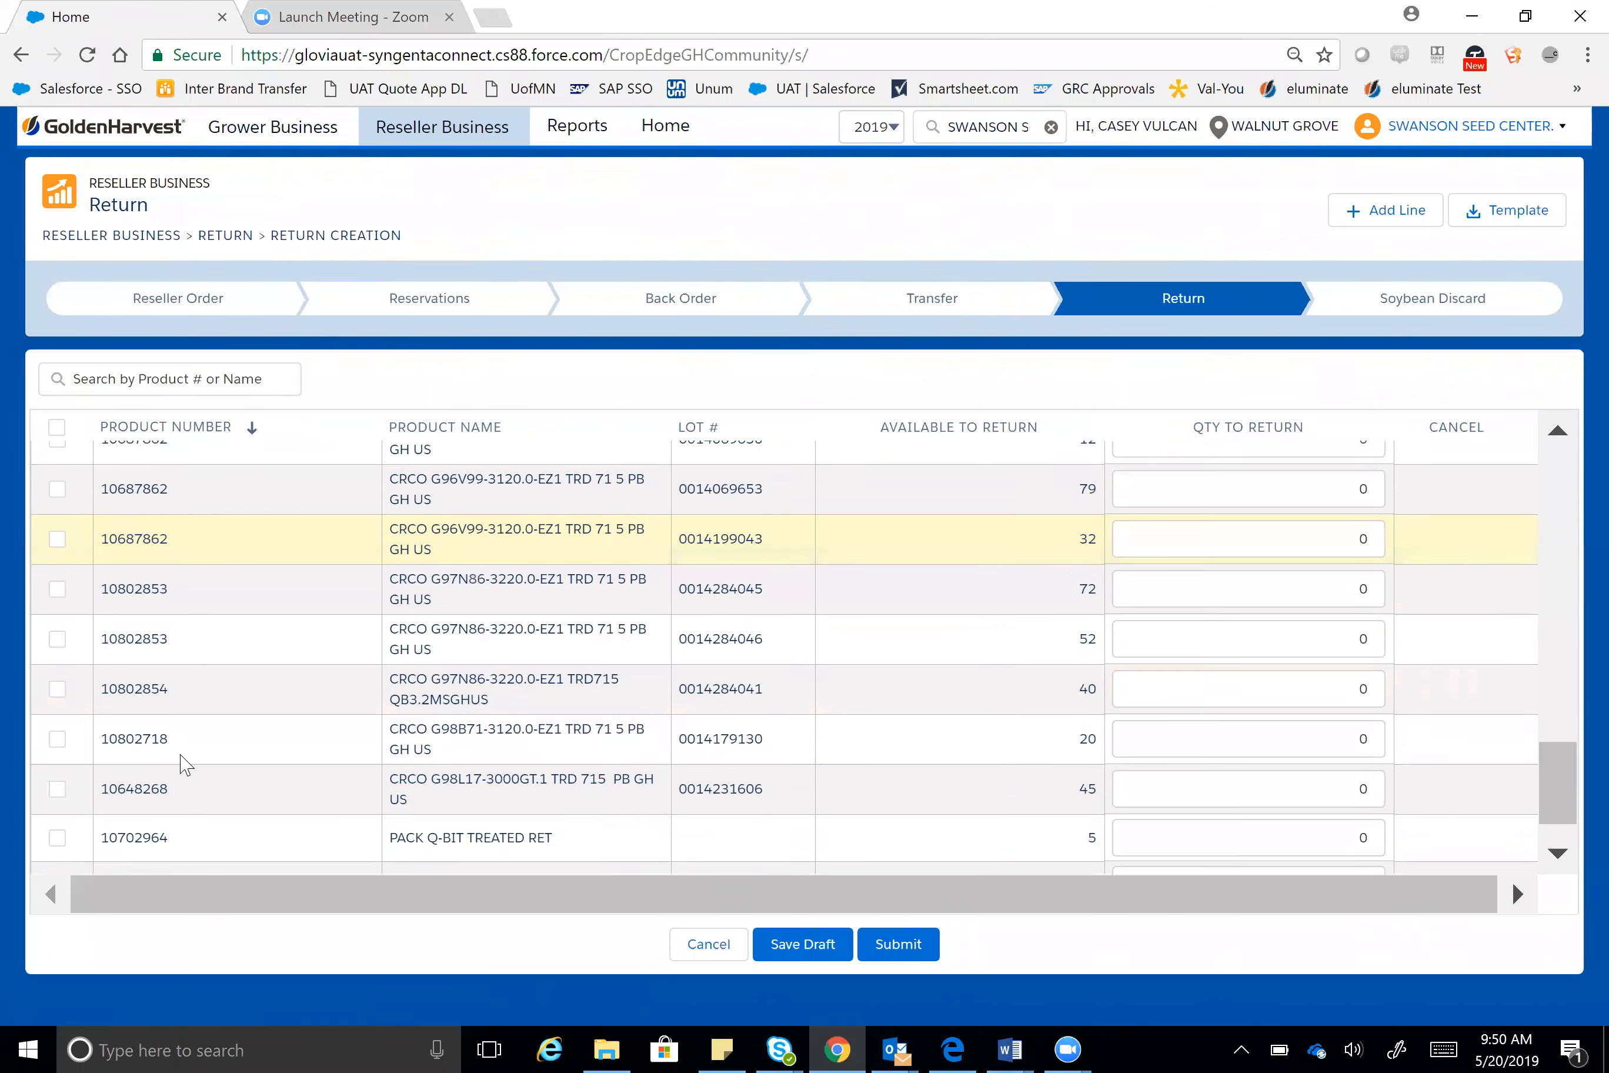
left_click(58, 838)
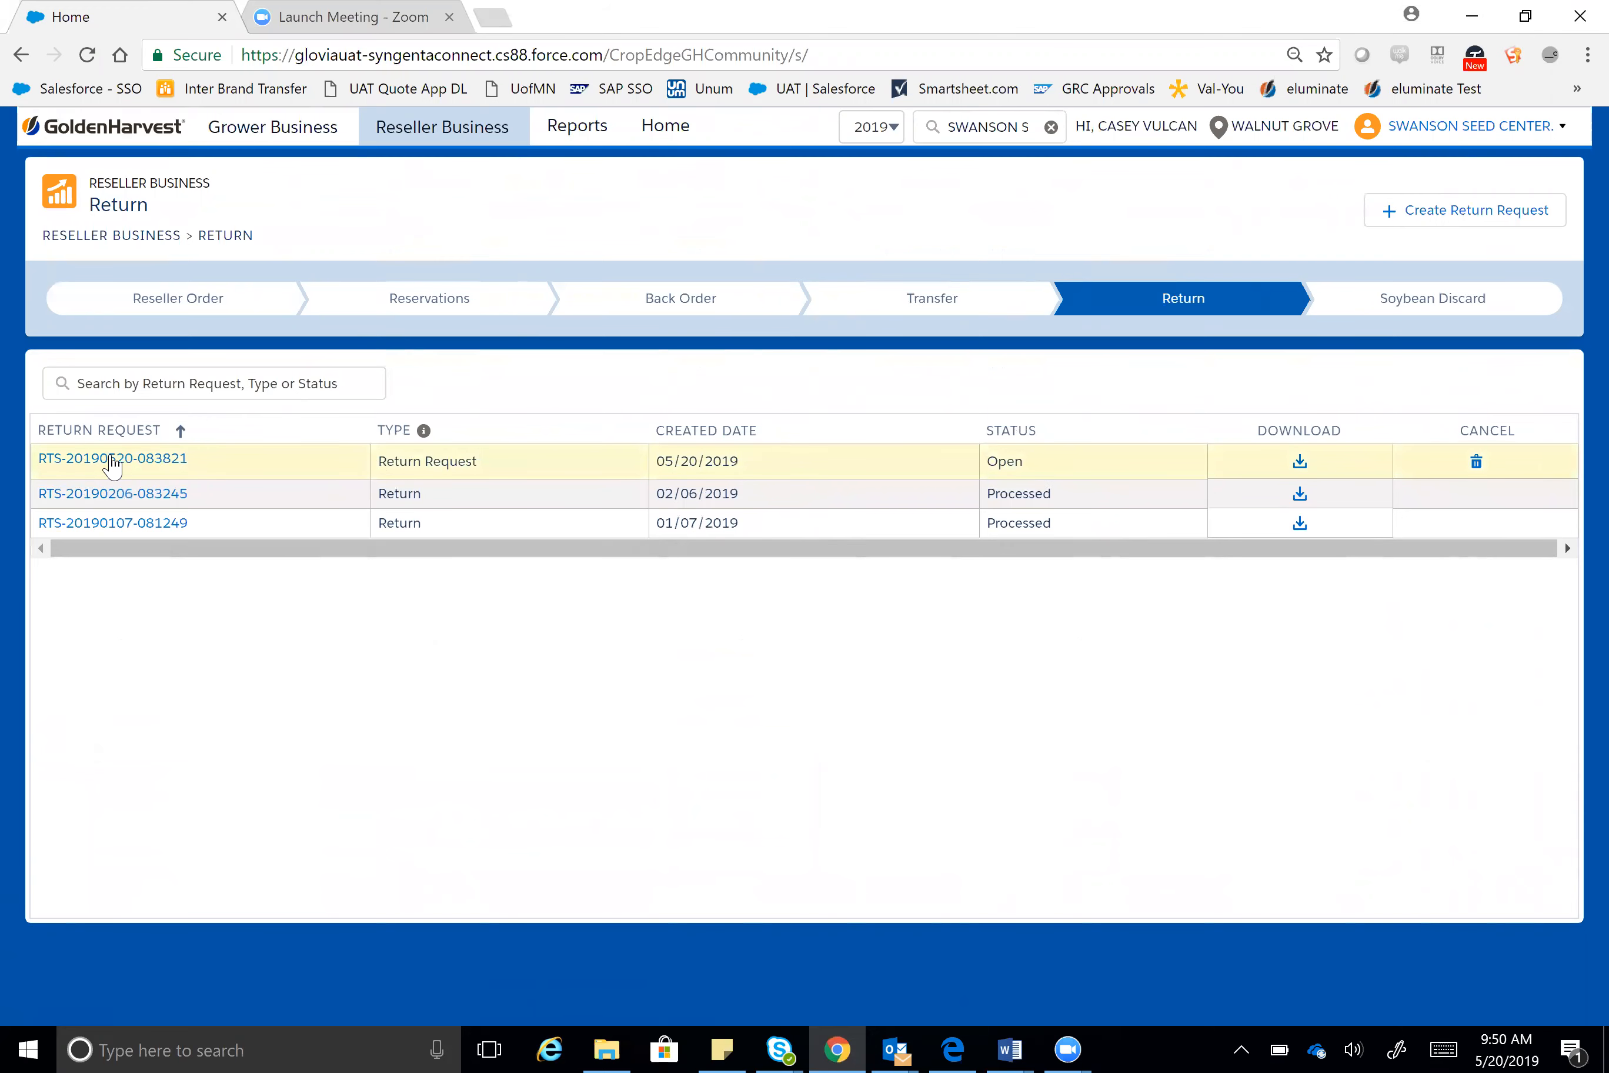
left_click(114, 458)
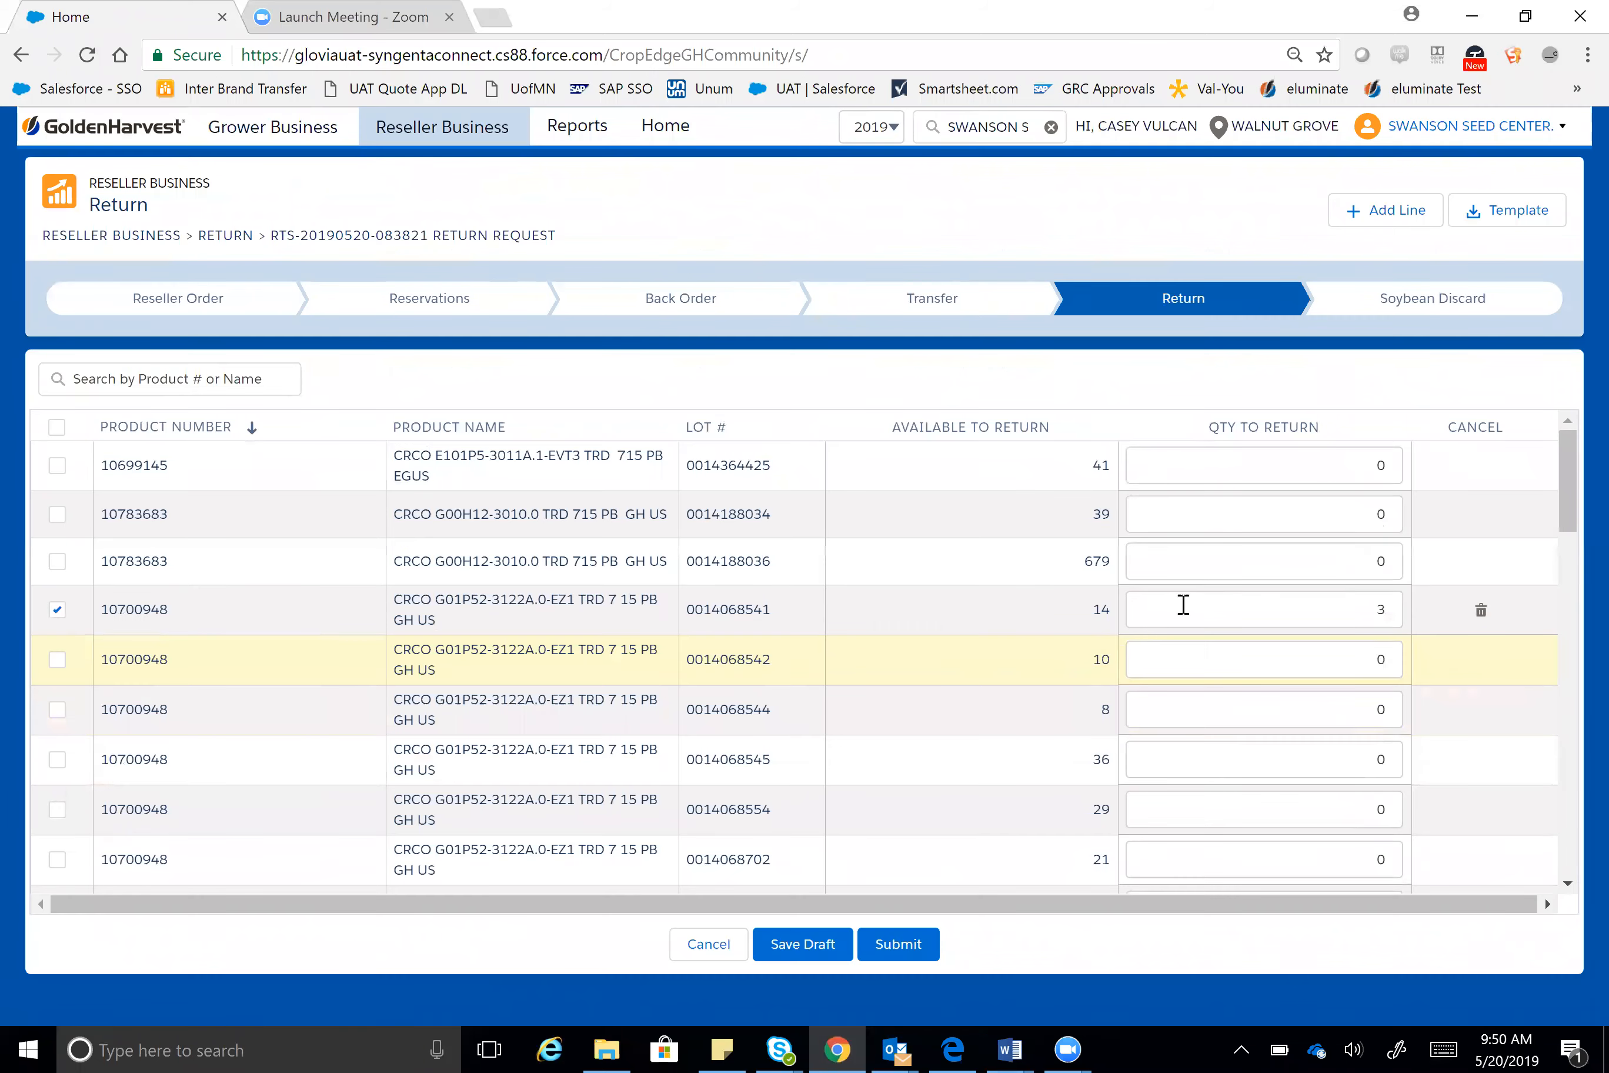
left_click(1375, 659)
type("1")
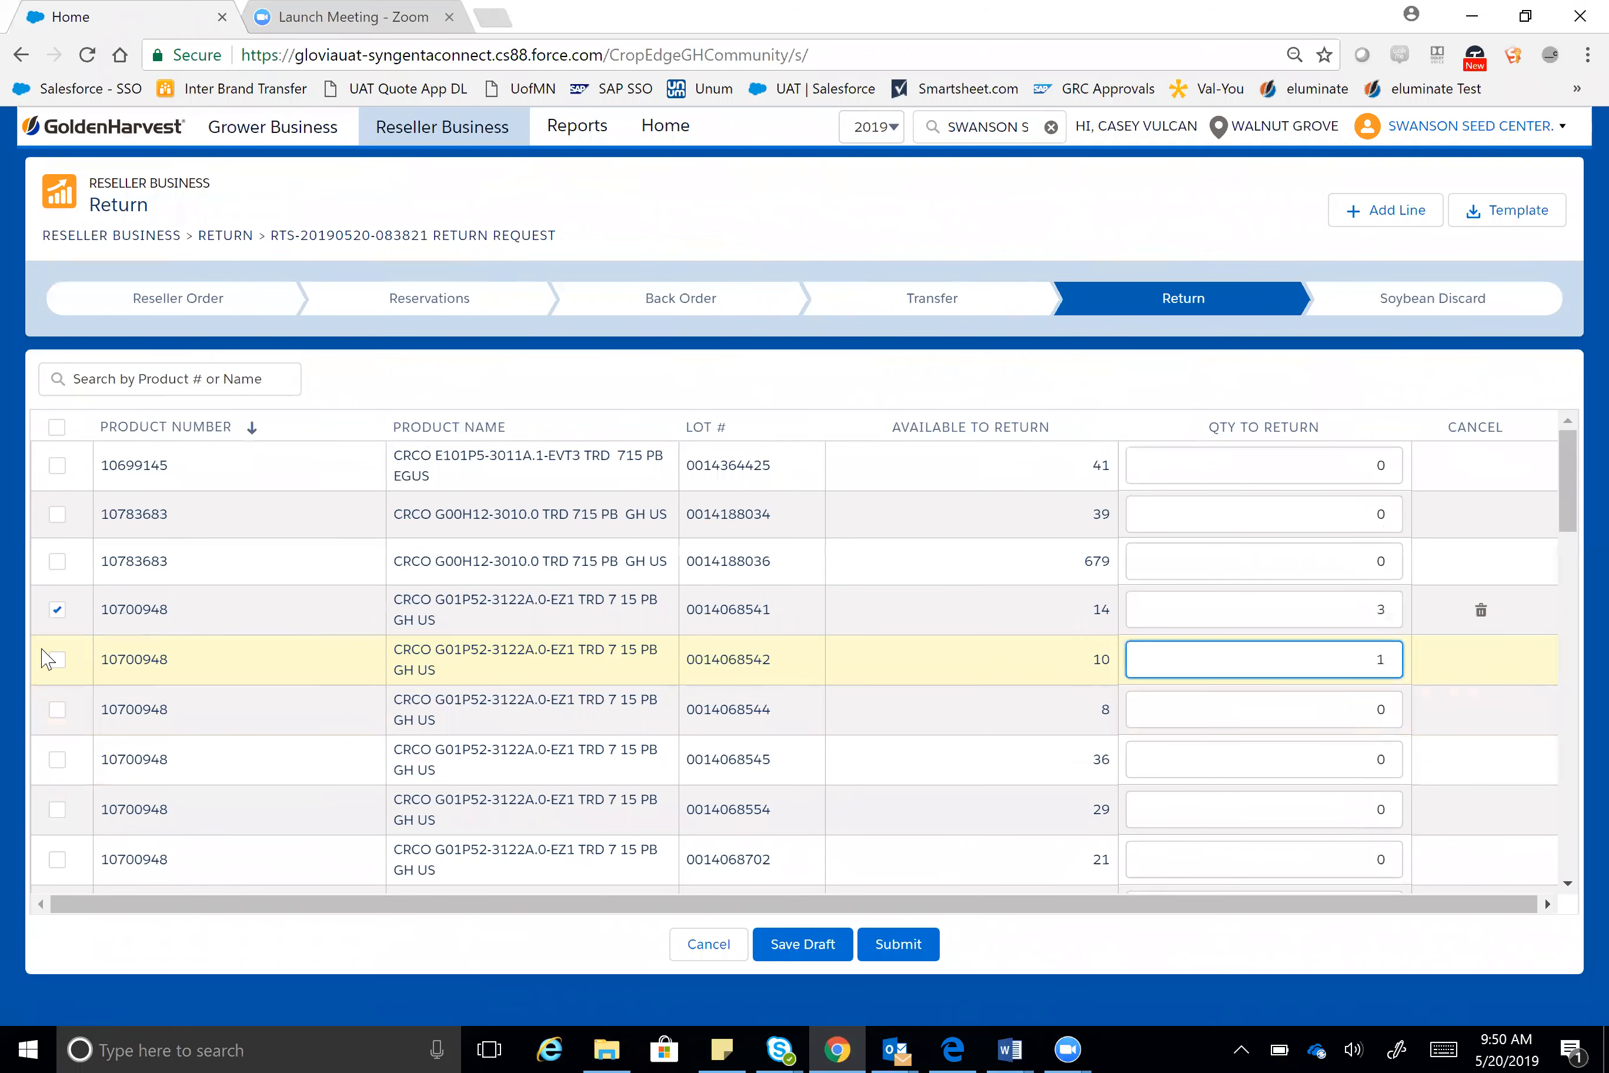
left_click(58, 661)
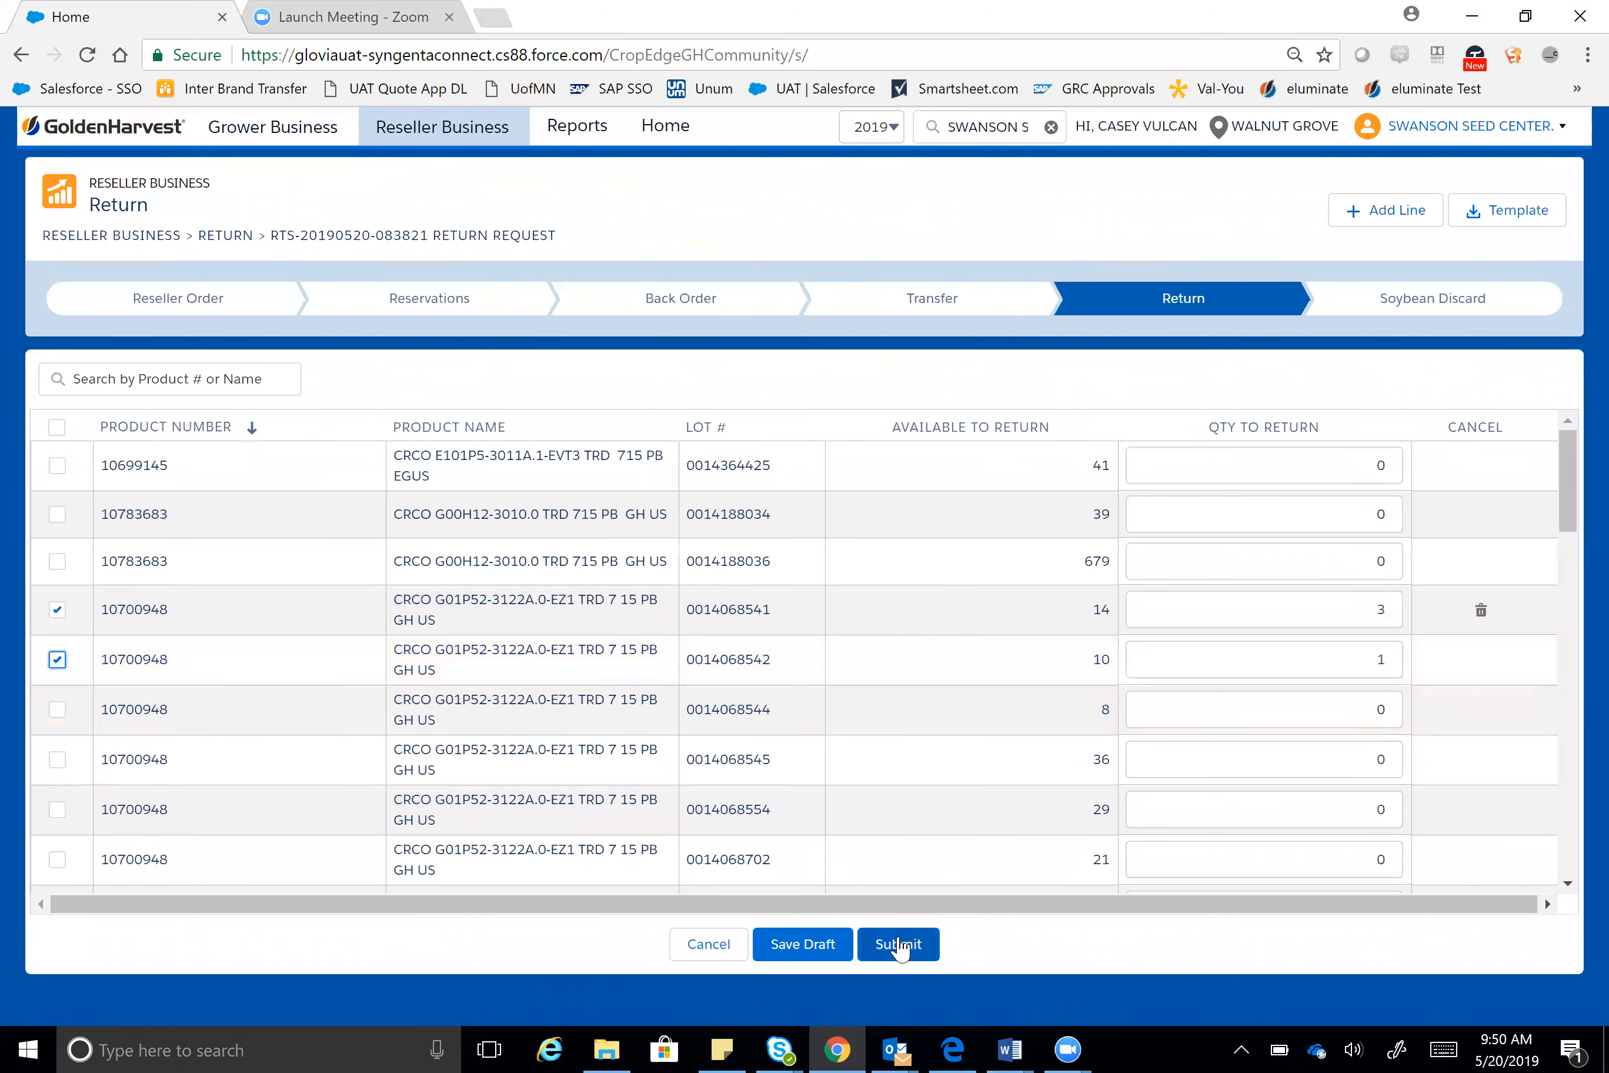
left_click(900, 949)
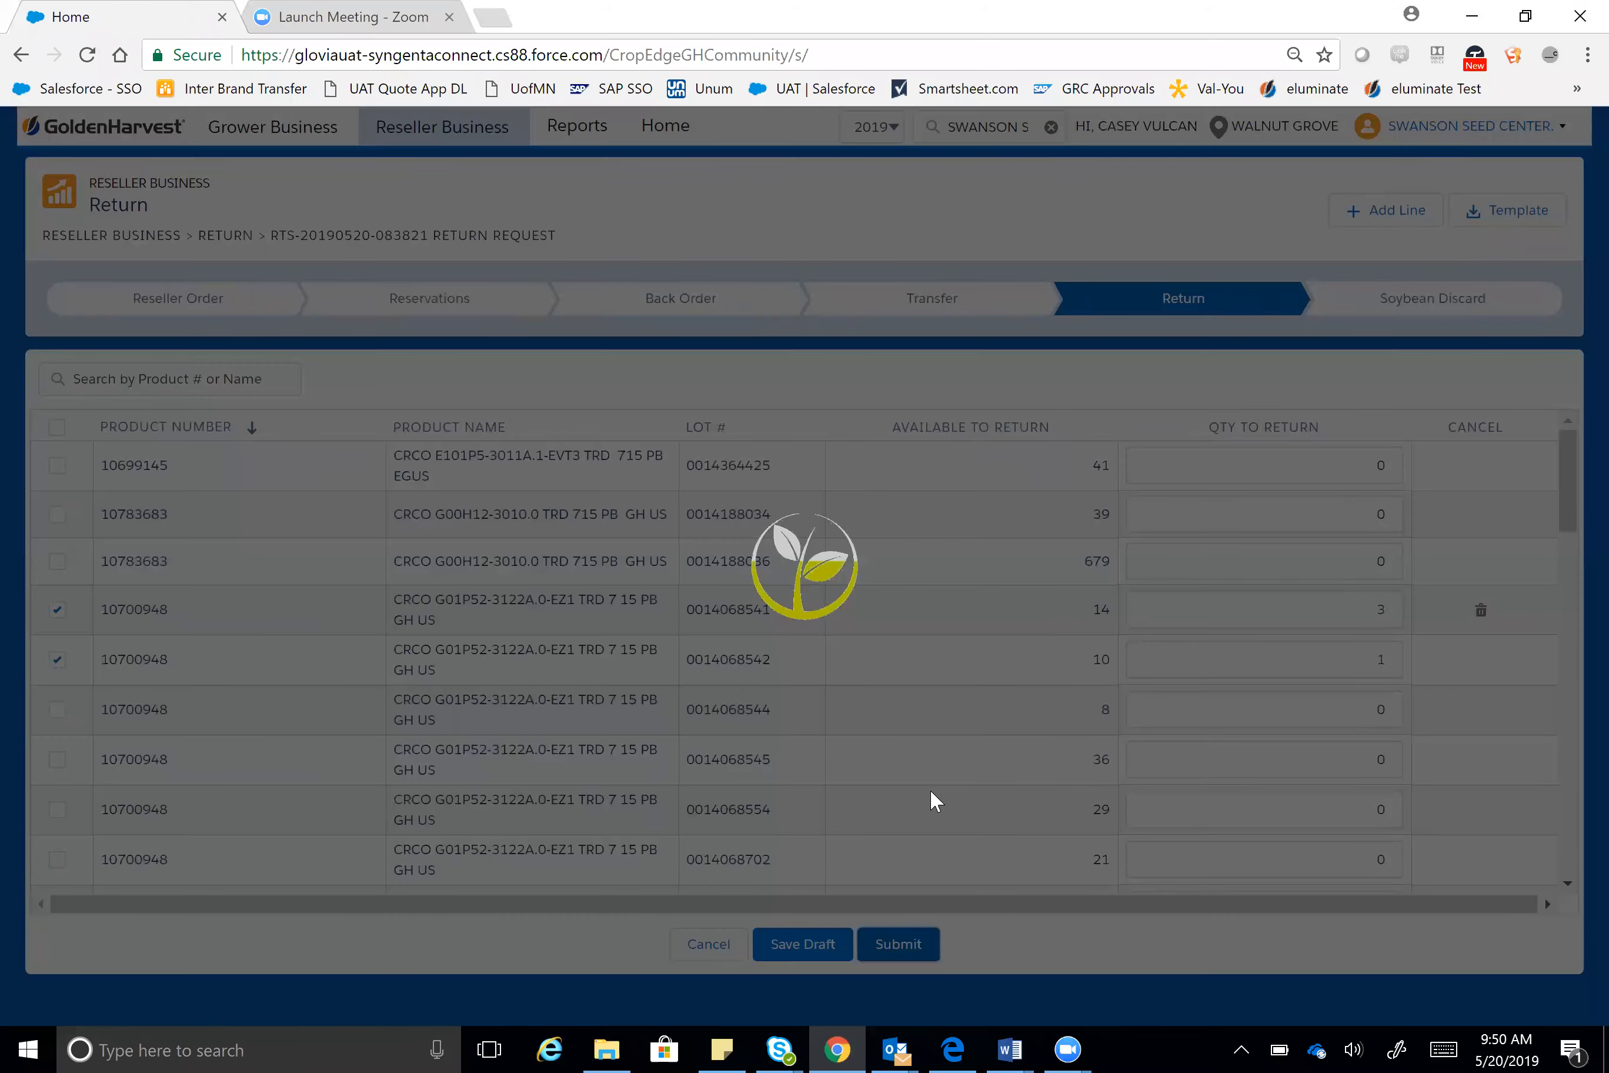